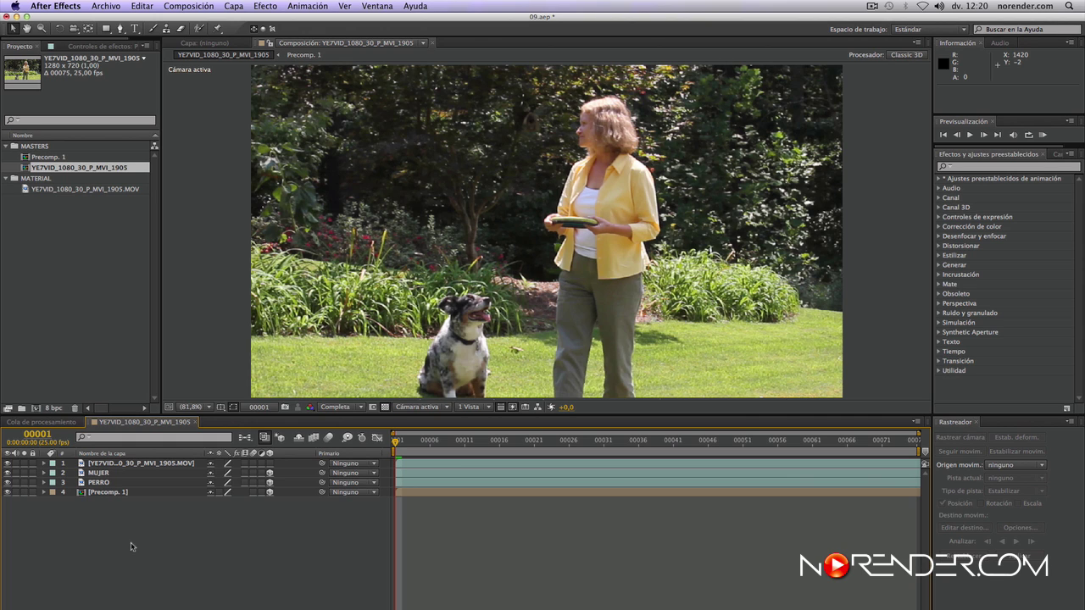
- Hide the original YE7VID_1080_30_P_MVI_1905.MOV layer above the cut-out layers
left_click(144, 463)
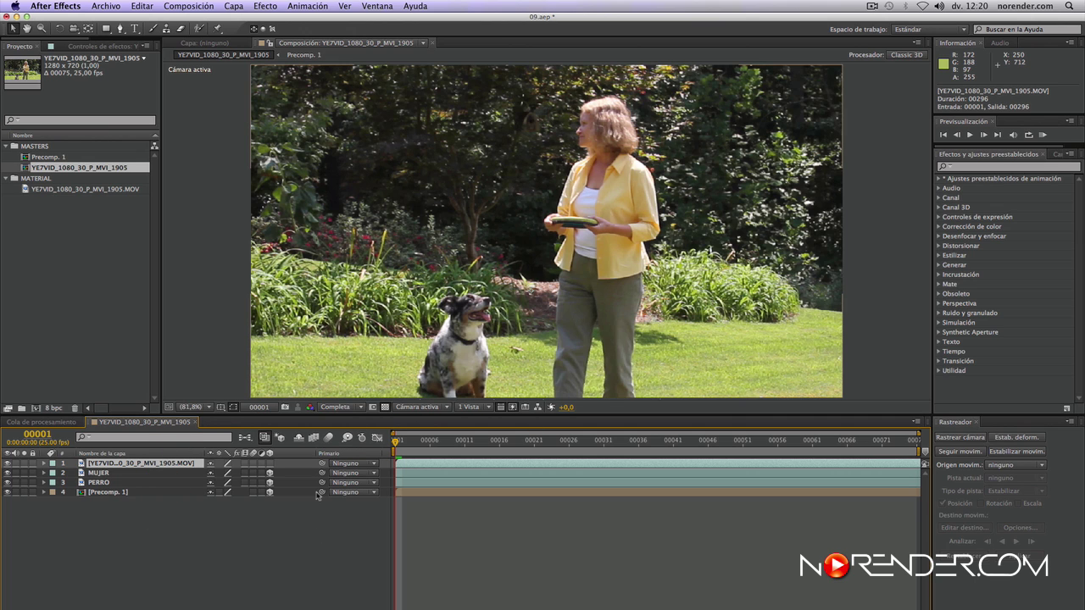
left_click(8, 463)
- Isolate the MUJER, PERRO and Precomp. 1 layers one at a time to examine each cut-out and the background
left_click(102, 472)
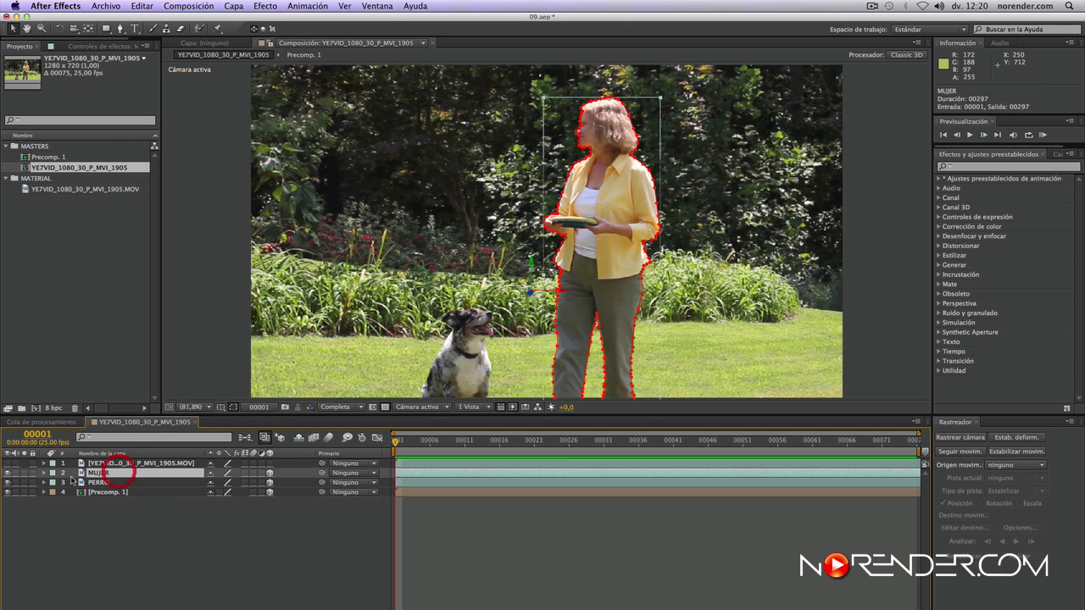
left_click(24, 473)
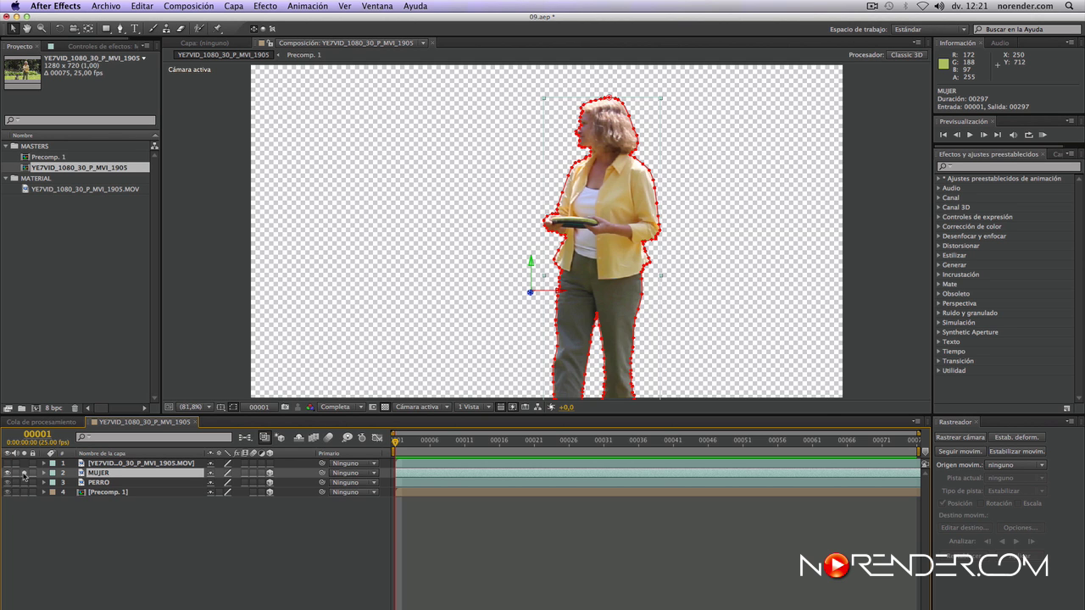
left_click(23, 473)
left_click(23, 482)
left_click(89, 483)
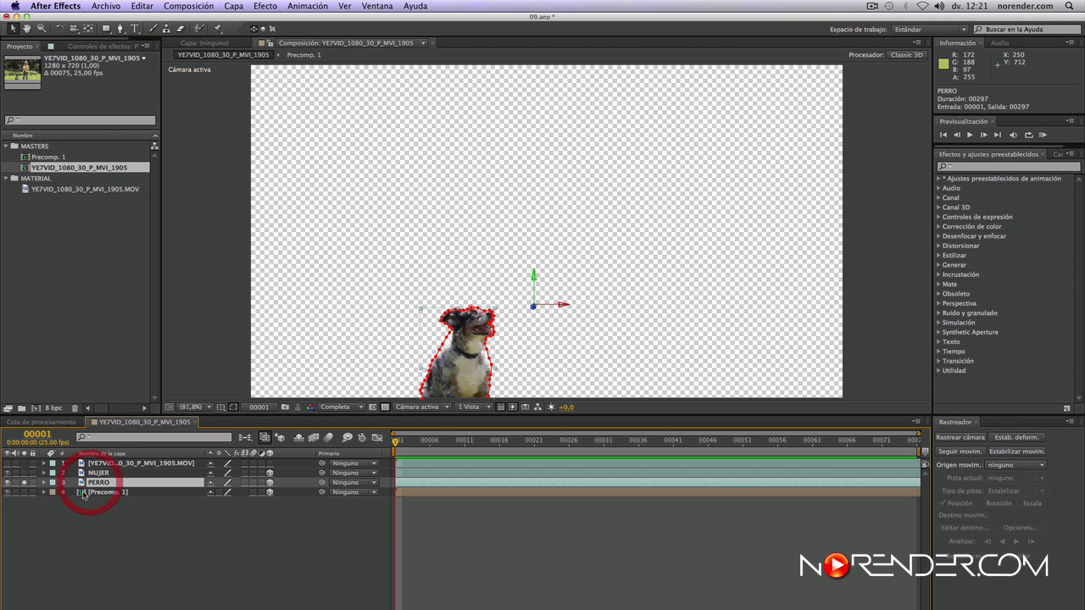
left_click(24, 482)
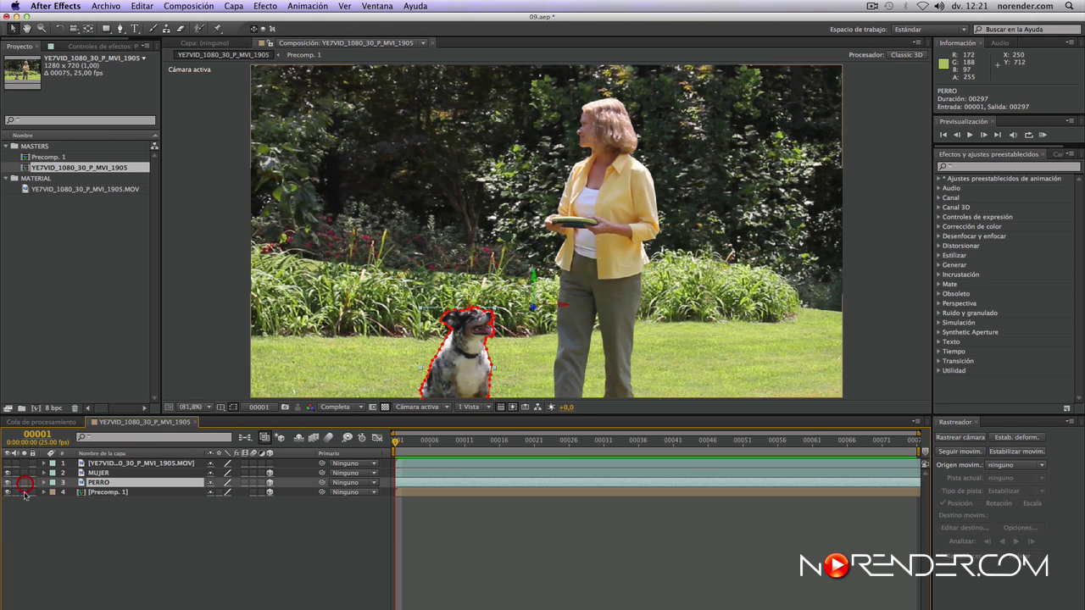
left_click(23, 491)
left_click(100, 493)
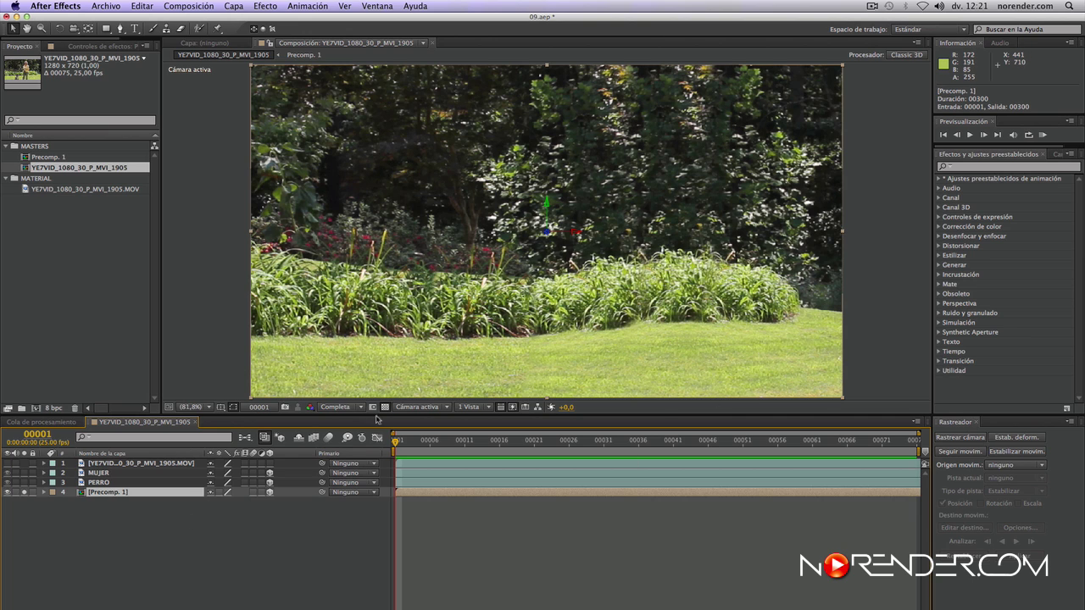
left_click(25, 493)
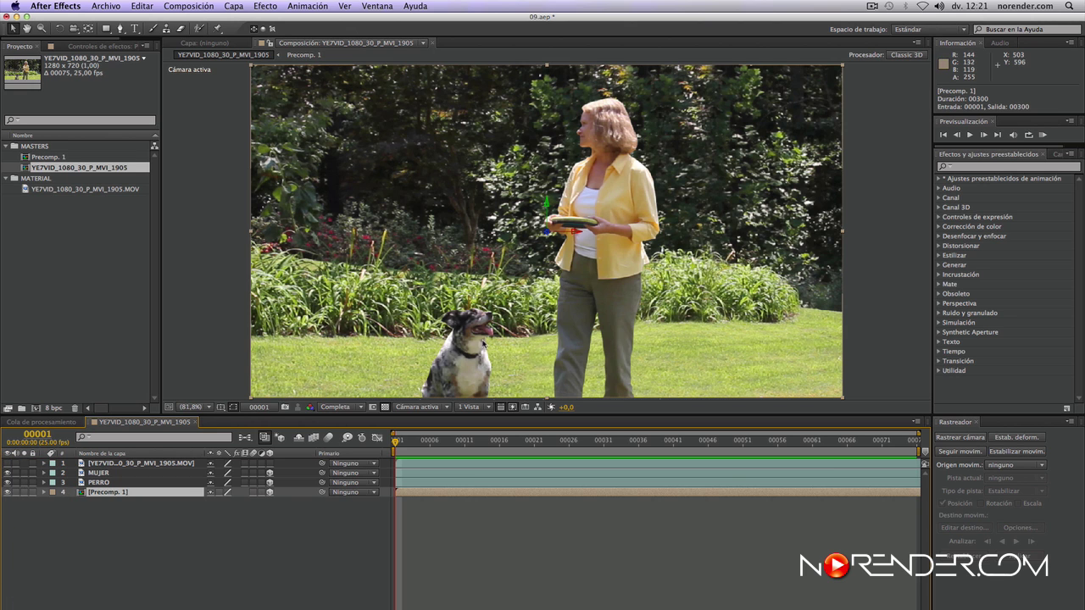
- Try shifting the separated layers in the composition, including the MUJER cut-out, and undo the moves
mouse_move(482, 348)
left_mouse_down()
mouse_move(450, 350)
mouse_move(501, 350)
mouse_move(476, 355)
left_mouse_up()
key("super+z")
left_click(136, 472)
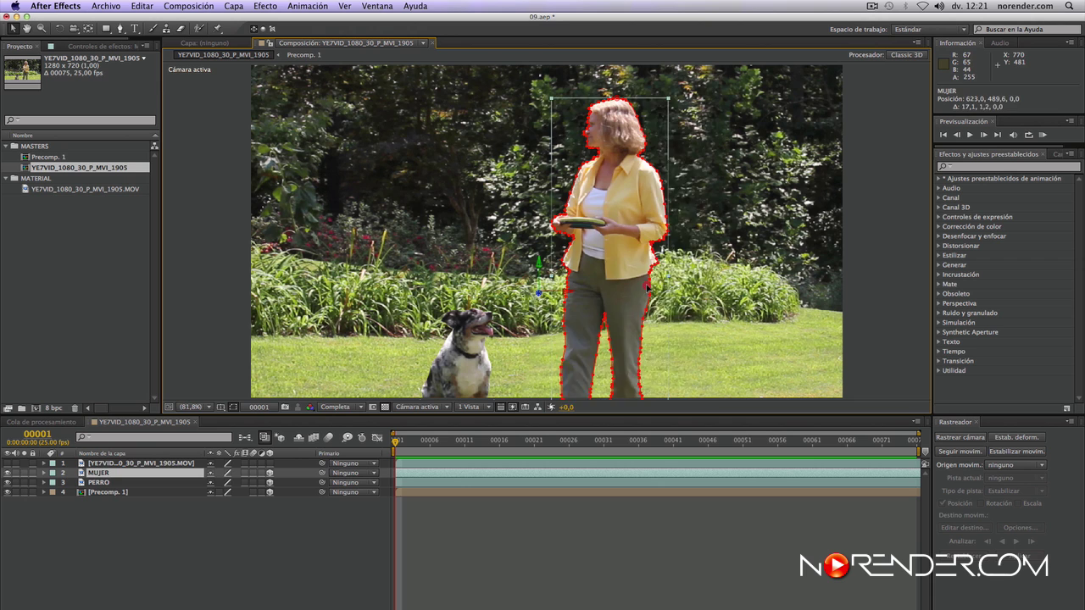
left_click(105, 483)
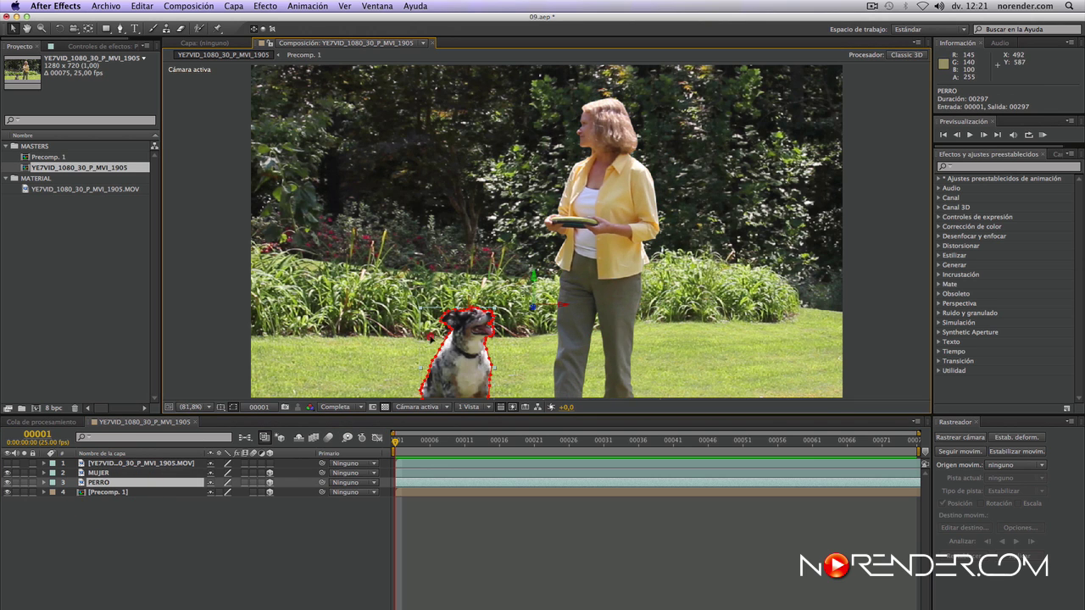
key("super+z")
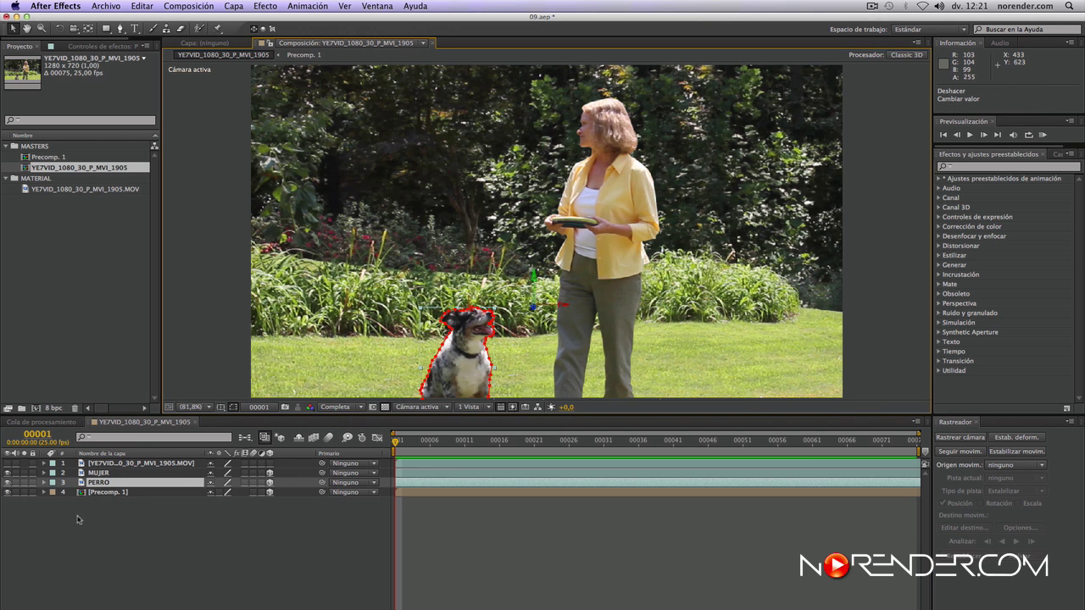
- Turn 3D off and back on for the MUJER, PERRO and Precomp. 1 layers together
left_click_drag(78, 519, 105, 471)
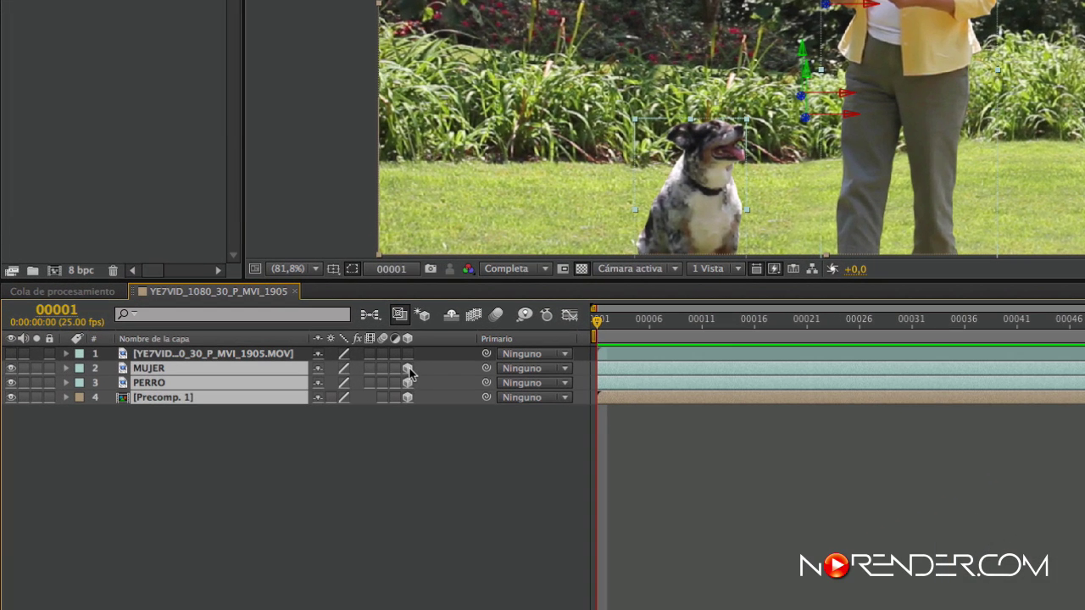
left_click(407, 373)
left_click(356, 442)
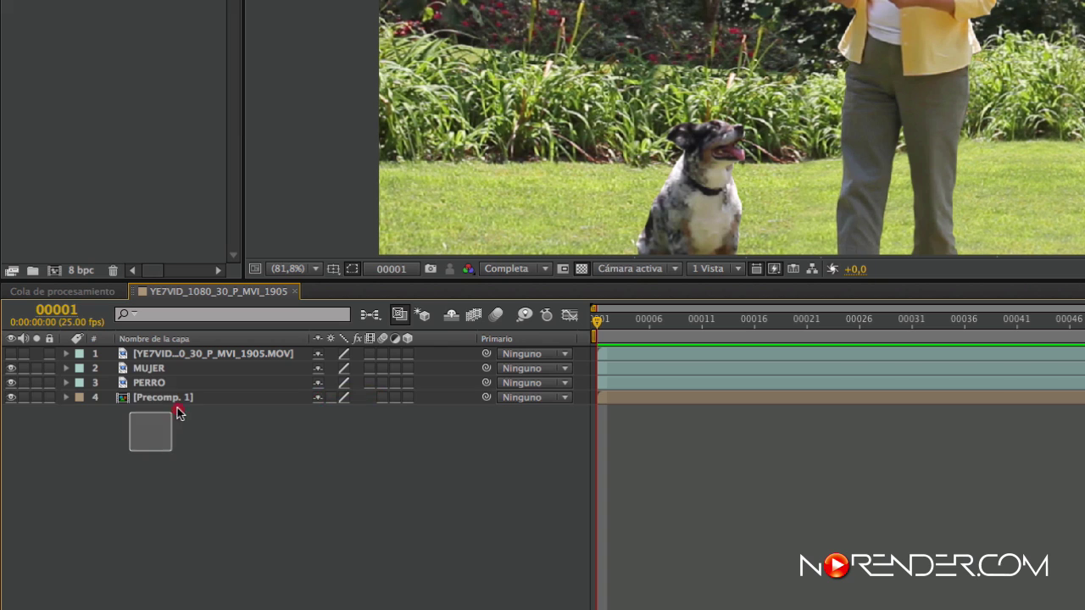
left_click_drag(177, 413, 225, 368)
left_click(407, 369)
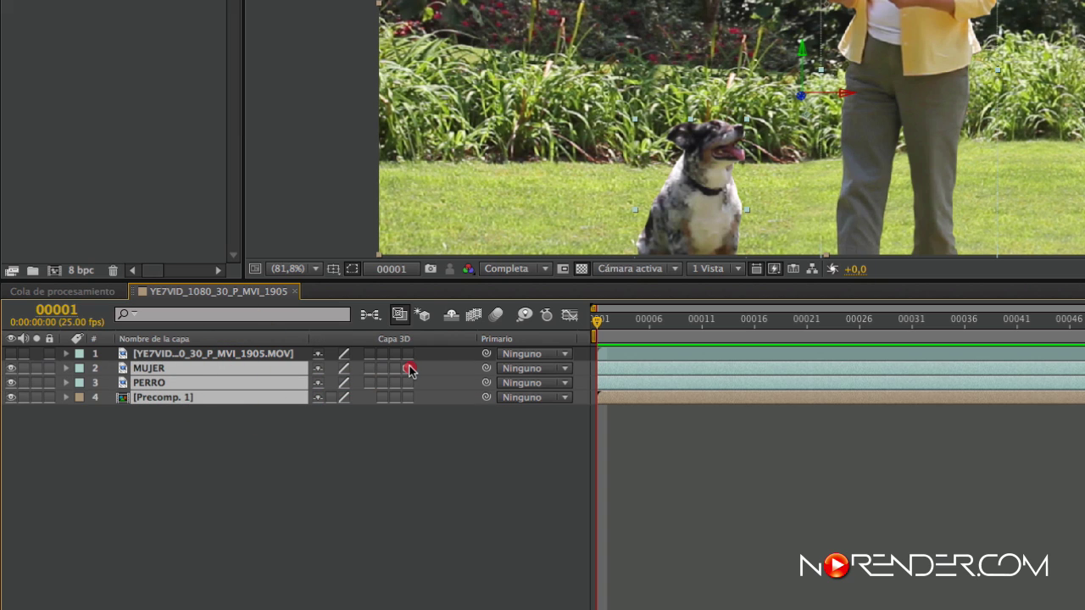
left_click(407, 370)
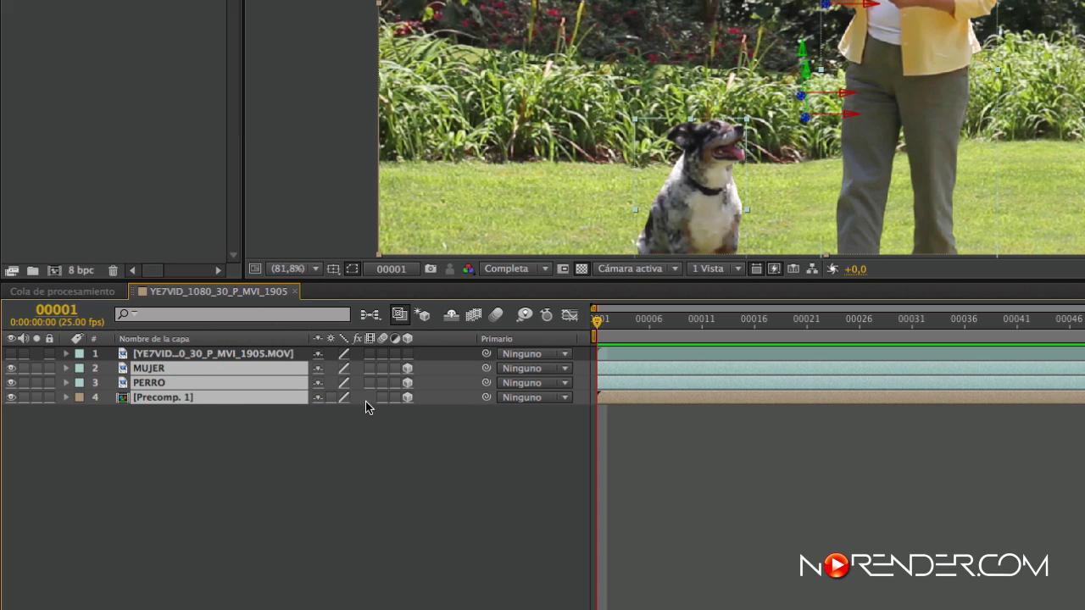
left_click(236, 457)
- Select the MUJER and PERRO layers in turn to examine their masked outlines over the background
left_click(175, 368)
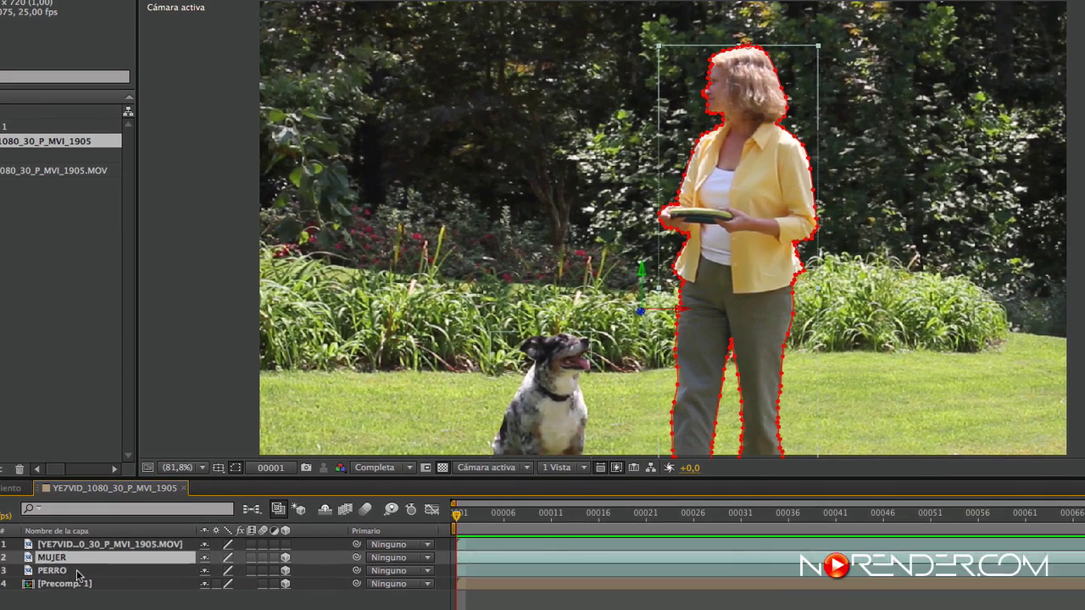
left_click(126, 441)
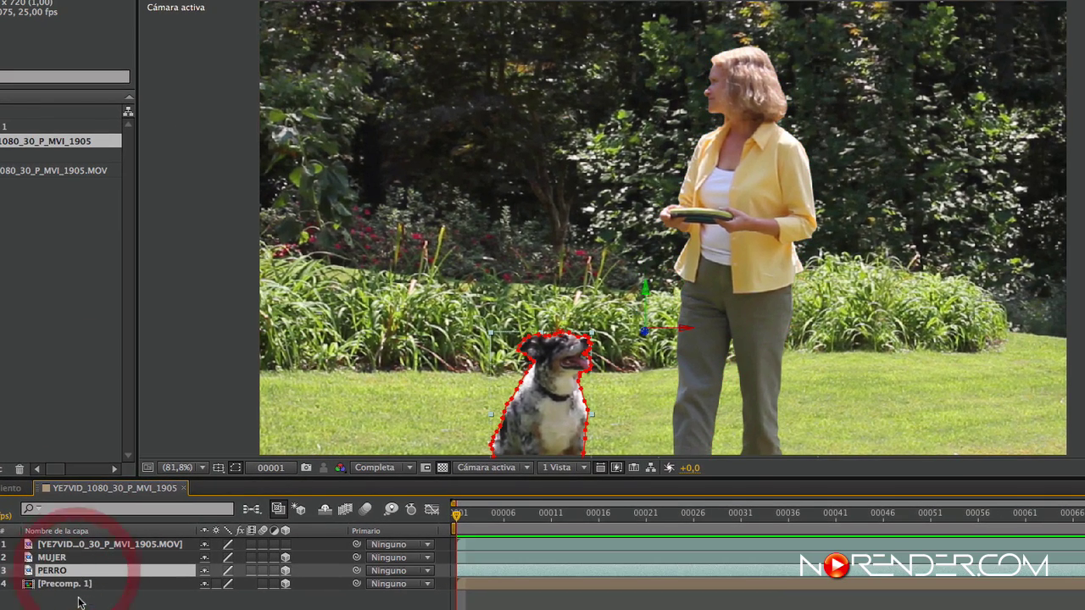
left_click(153, 455)
left_click(78, 557)
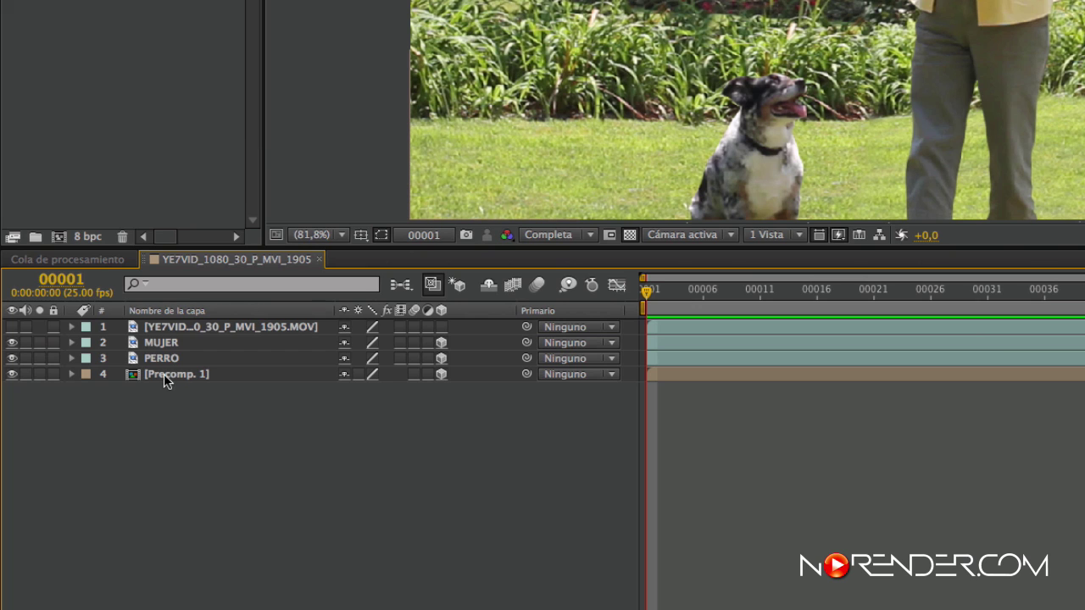
- Push the Precomp. 1 background away from the camera by setting its Z position to 982
left_click(164, 374)
left_click(71, 374)
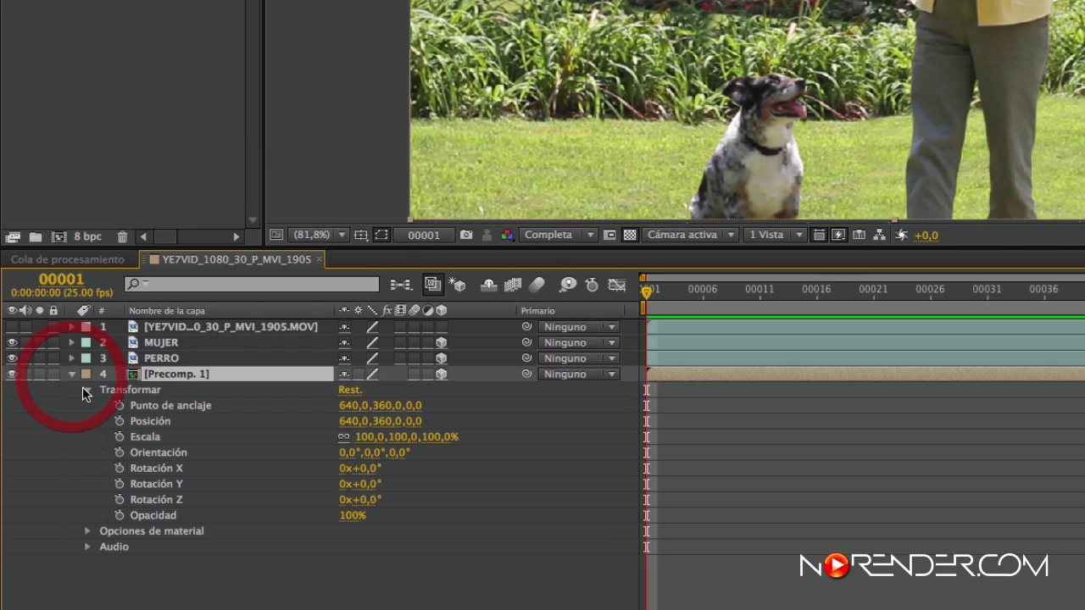
left_click(120, 421)
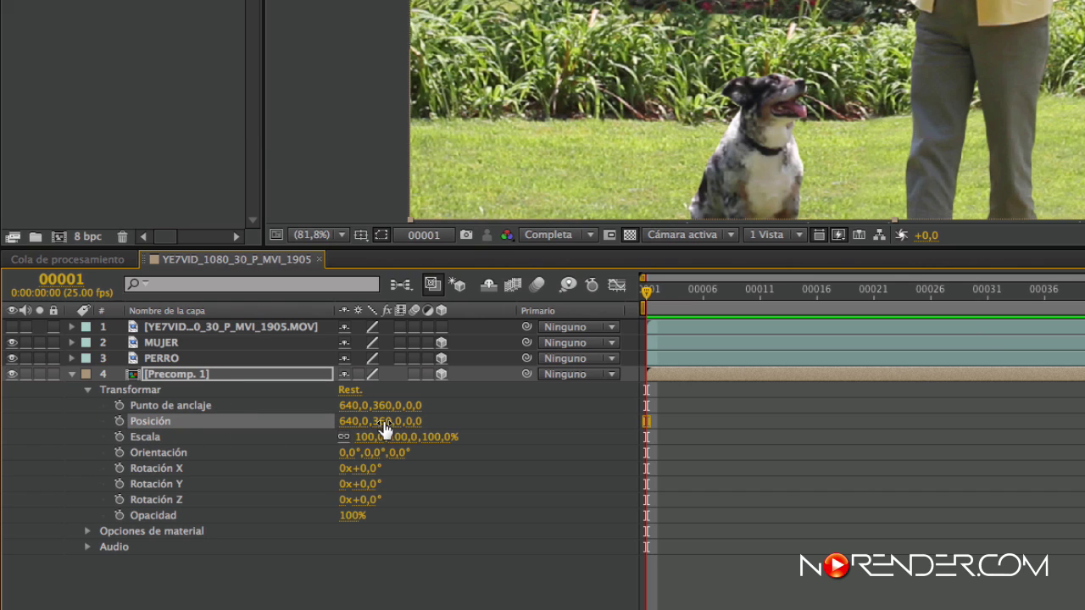
mouse_move(411, 423)
left_mouse_down()
mouse_move(744, 407)
mouse_move(826, 443)
mouse_move(821, 503)
mouse_move(835, 500)
left_mouse_up()
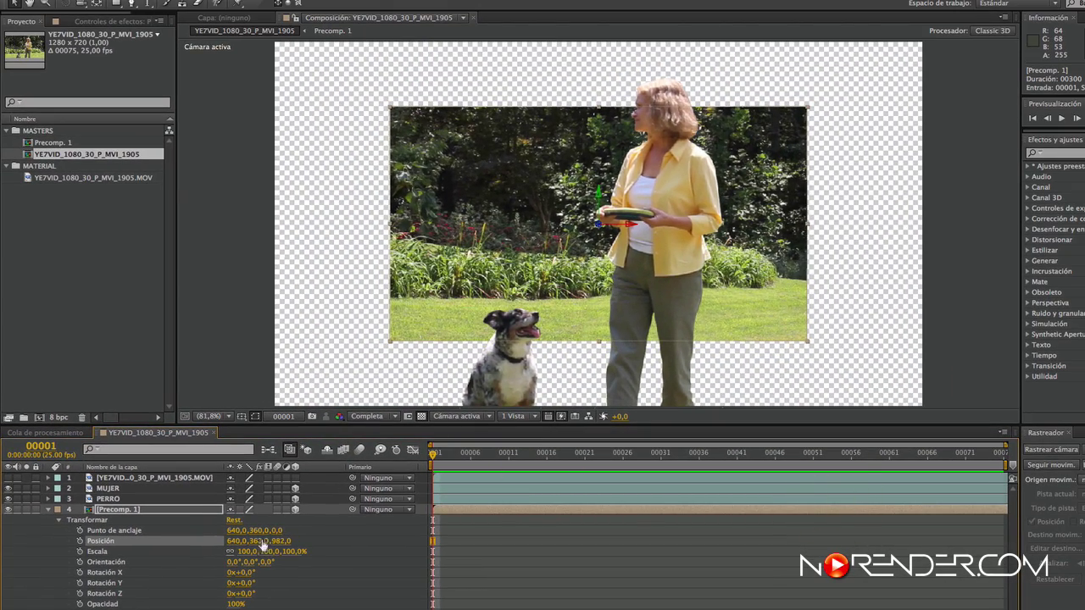
- Enlarge the Precomp. 1 layer uniformly to 158% so the background fills the frame, and collapse its properties
mouse_move(247, 552)
left_mouse_down()
mouse_move(282, 542)
mouse_move(243, 551)
left_mouse_up()
left_click(125, 582)
left_click(47, 510)
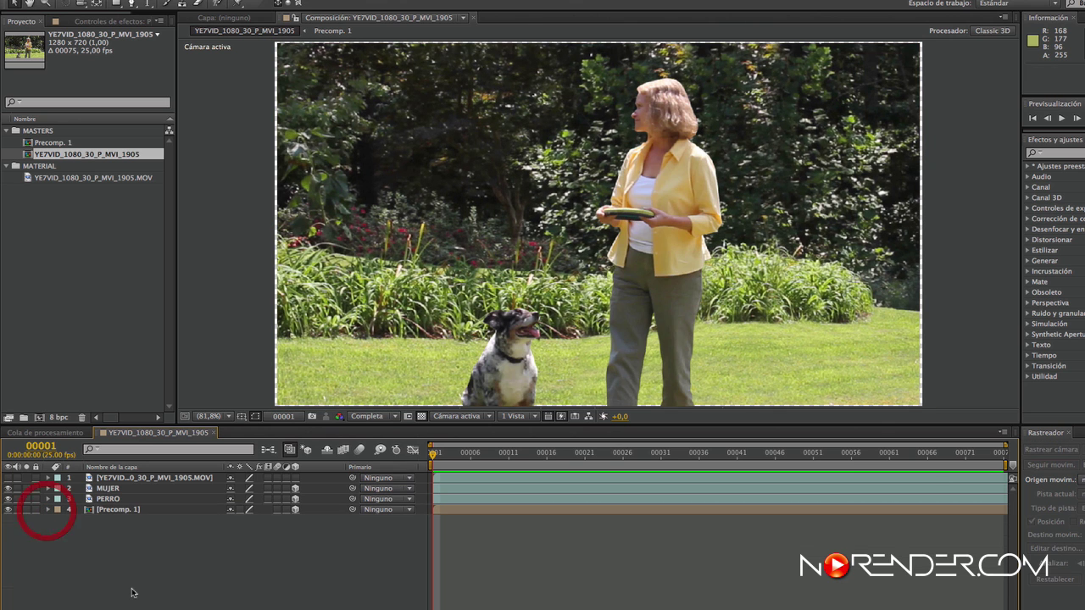
left_click(45, 509)
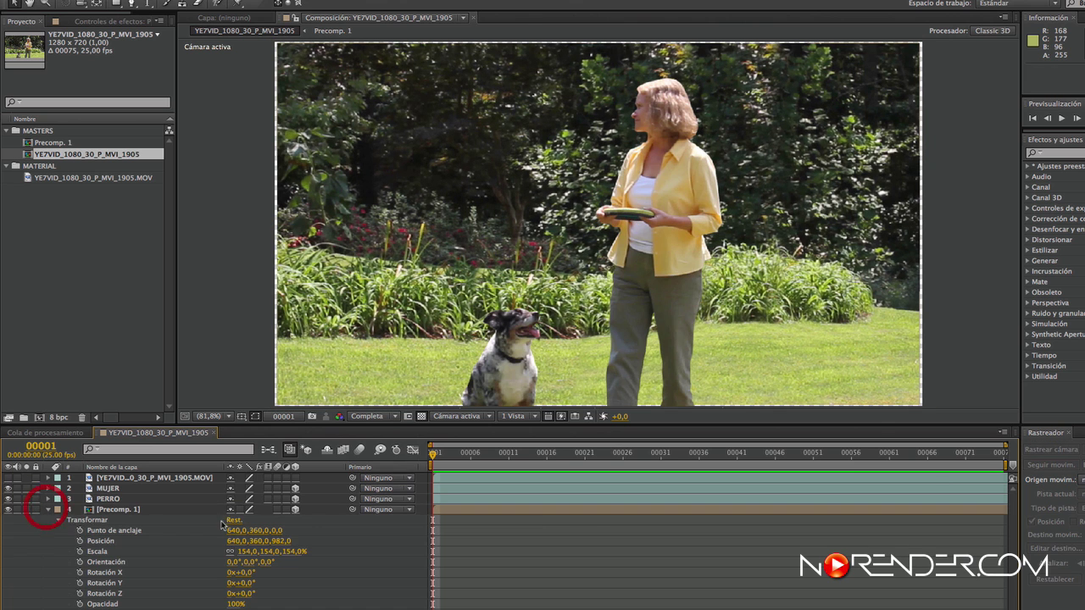
left_click_drag(296, 552, 290, 551)
left_click(48, 511)
left_click(112, 578)
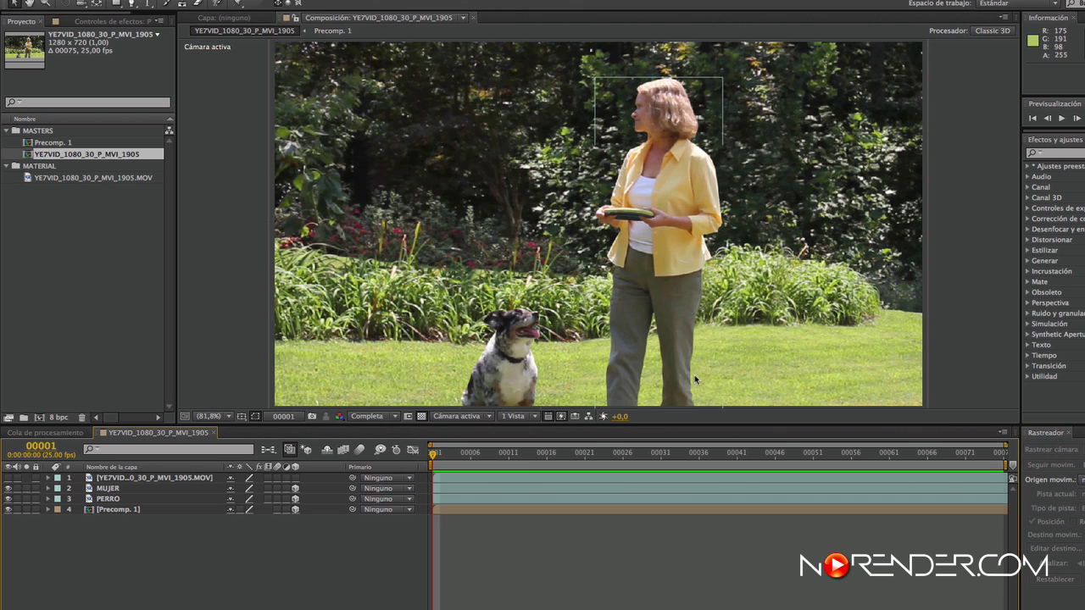
- Split the composition viewer into two horizontal views and make the Superior view active
left_click(533, 417)
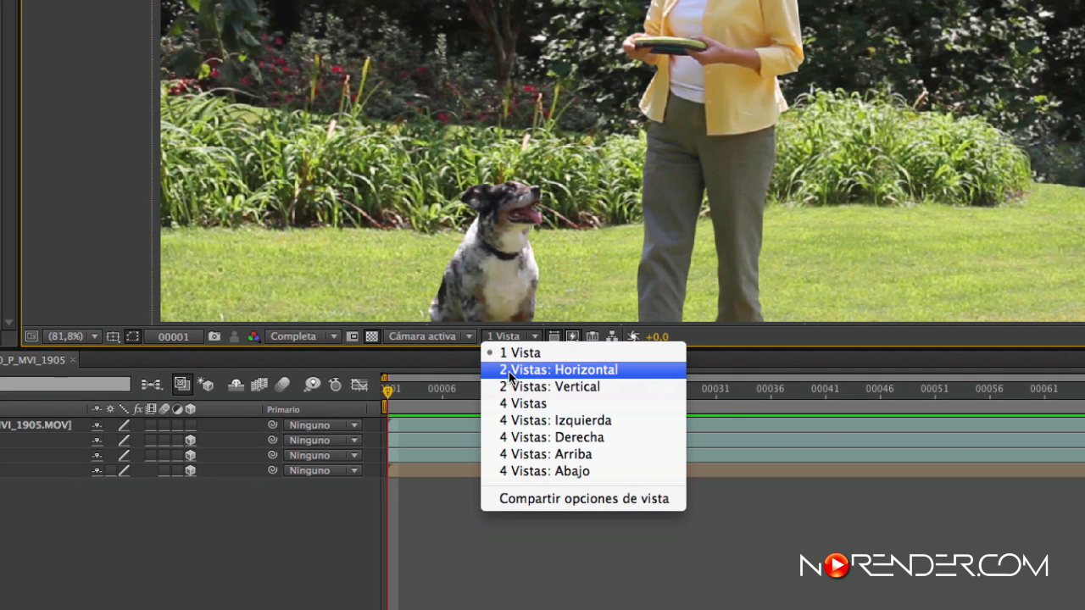
left_click(635, 373)
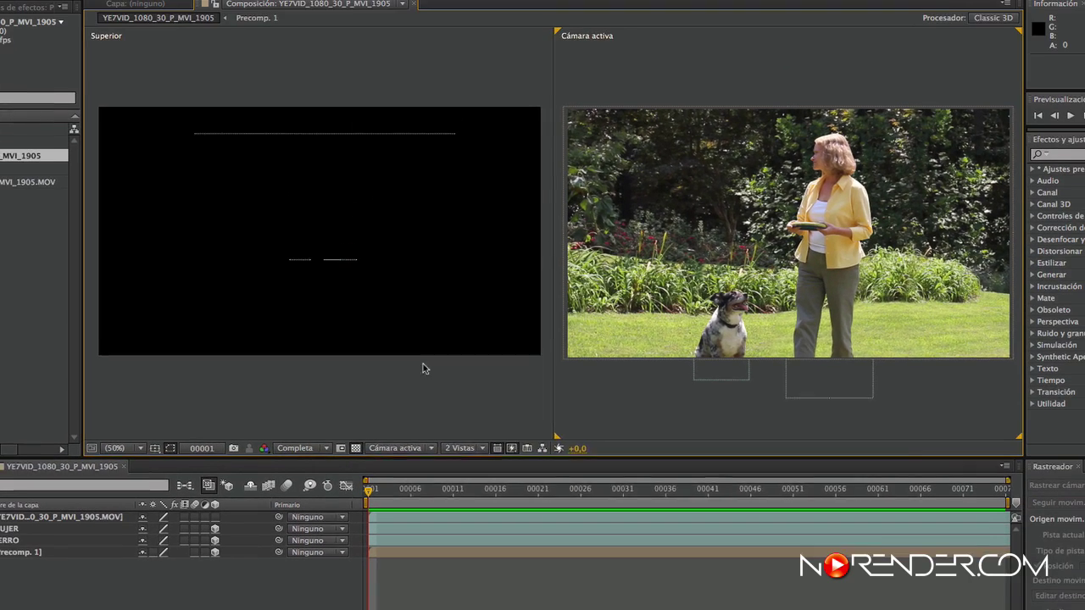
left_click(373, 351)
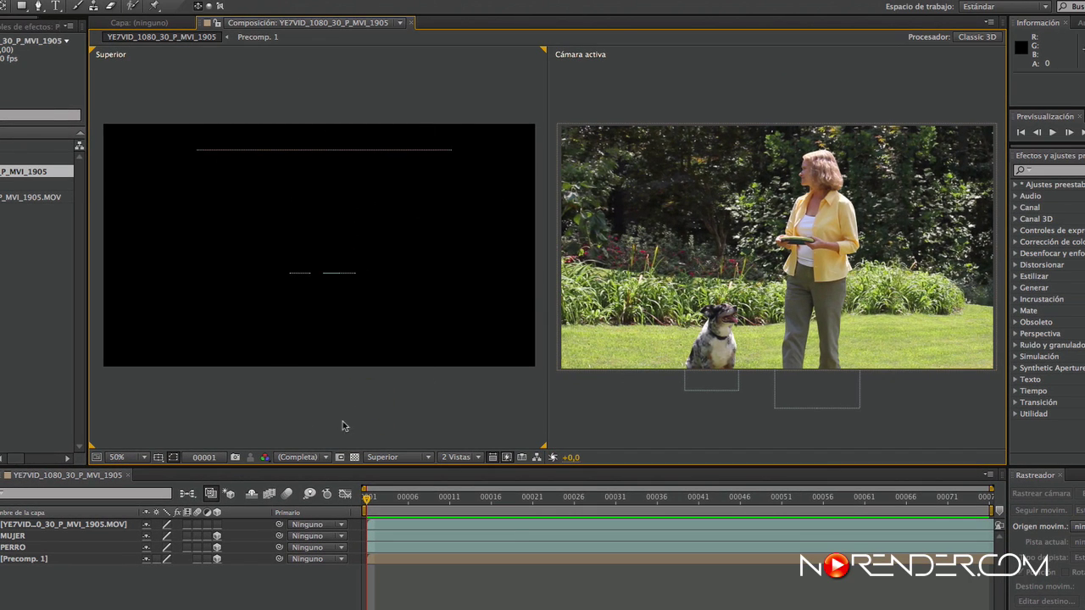
- Look at the scene from the Inferior and Izquierda views, and return the view to Superior
left_click(409, 460)
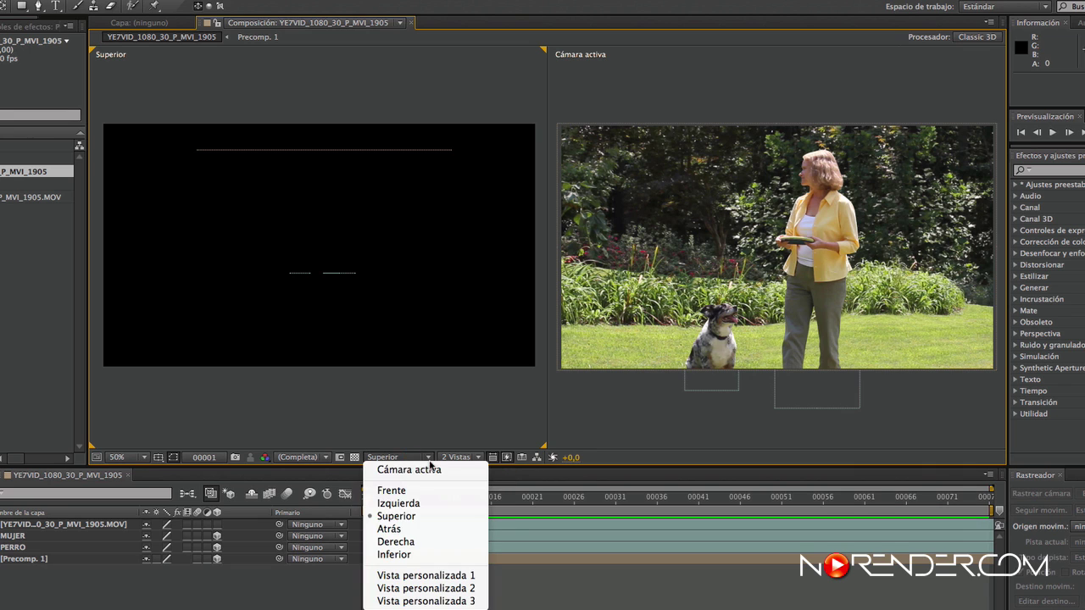
left_click(421, 503)
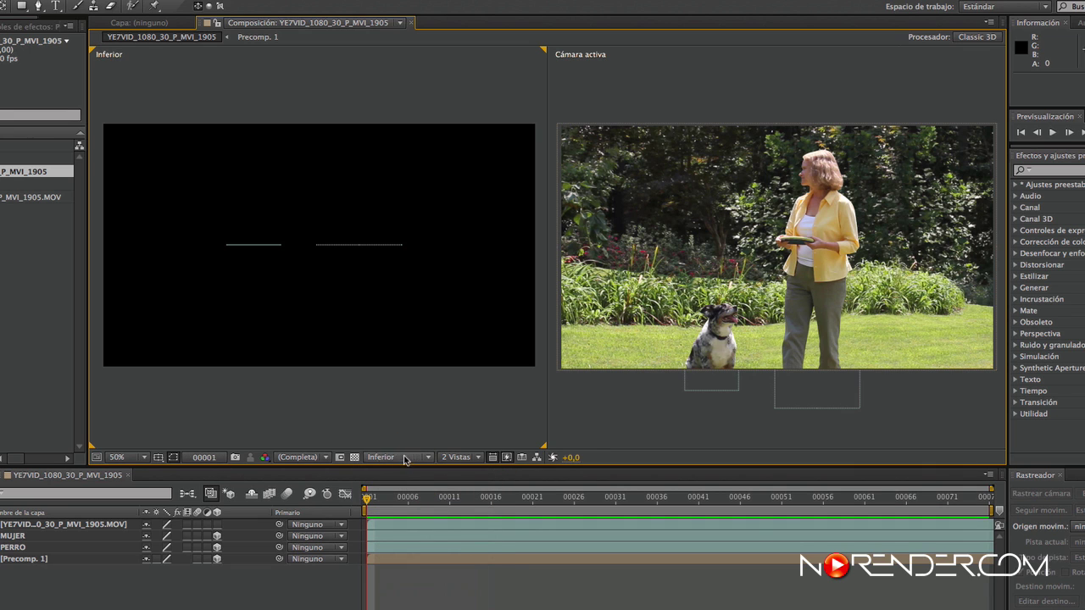
left_click(407, 458)
left_click(415, 503)
left_click(405, 459)
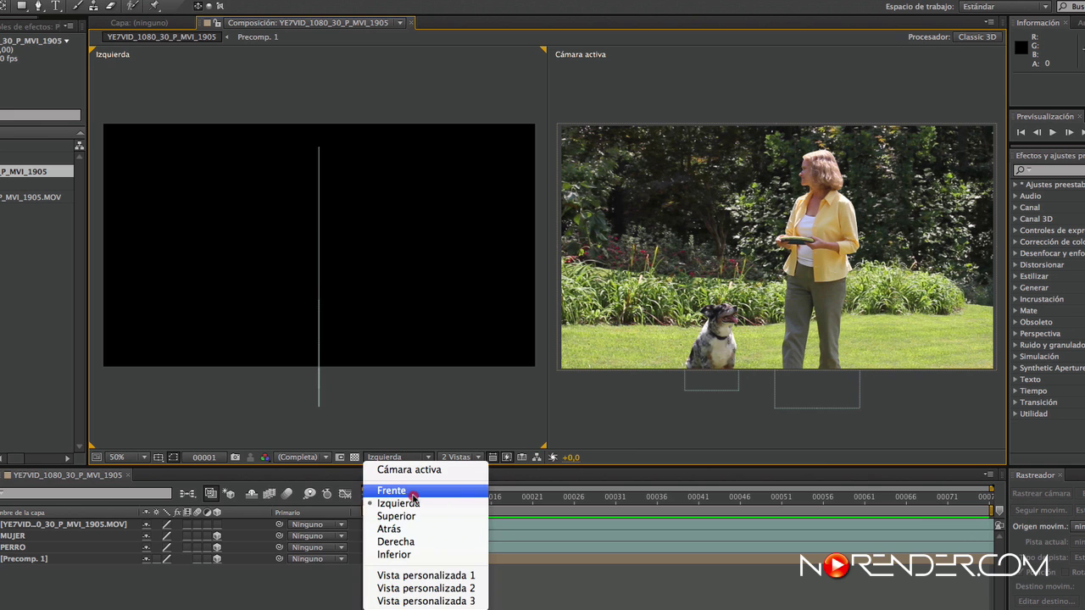
left_click(410, 517)
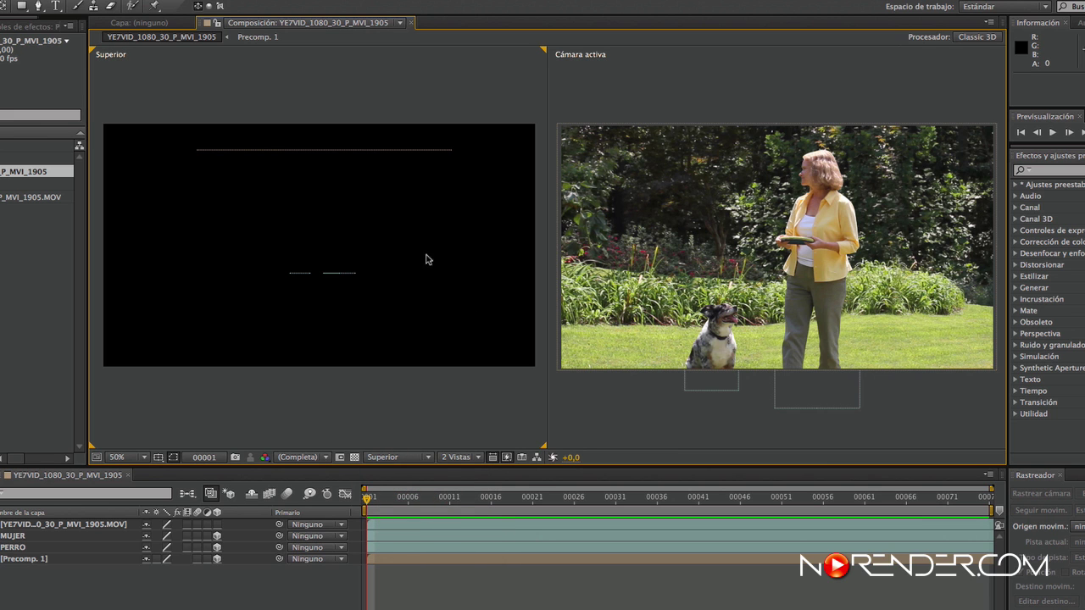
- Select MUJER, PERRO and Precomp. 1 in turn to locate each layer in the Superior view
left_click(25, 538)
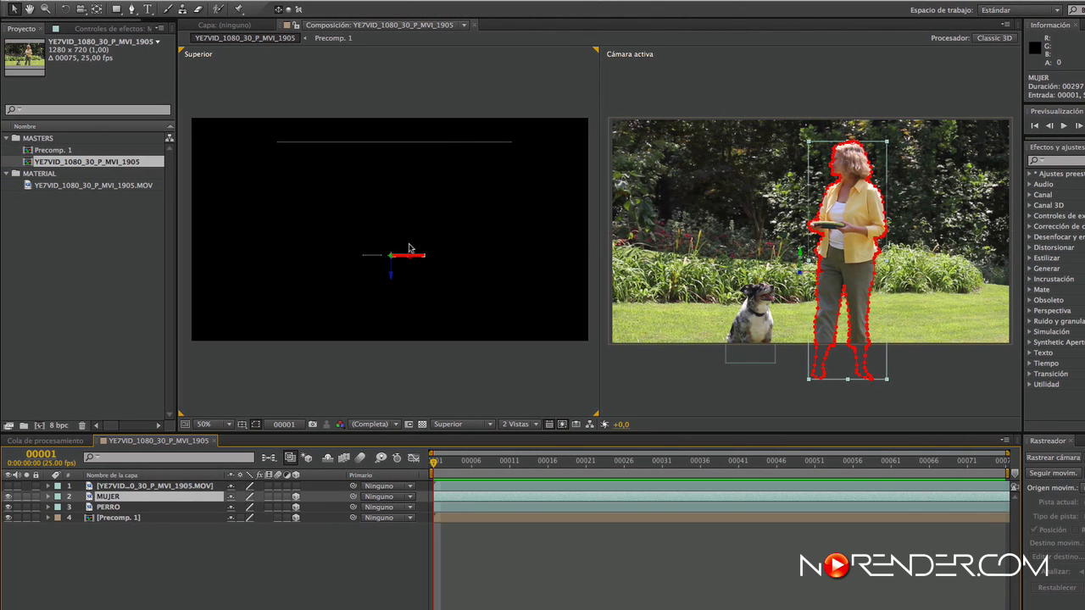
left_click(127, 506)
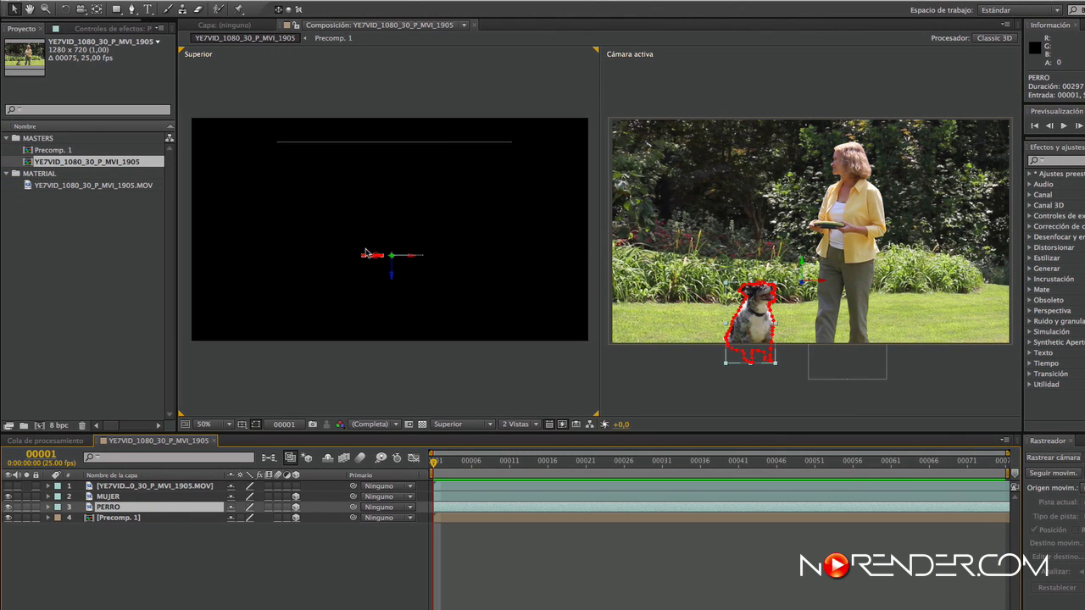
left_click(127, 517)
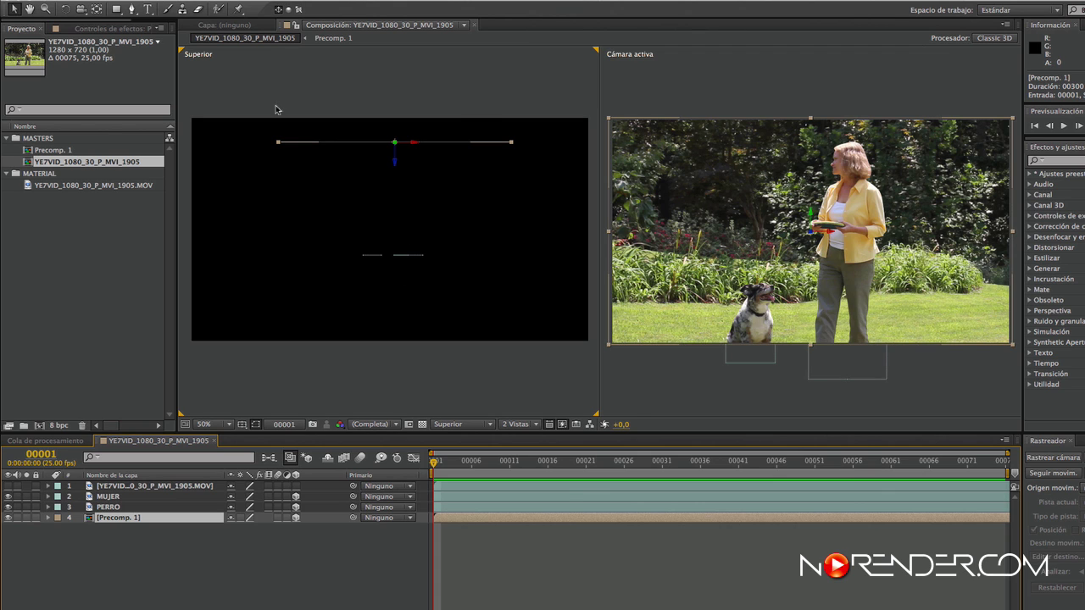
- Bring the Precomp. 1 background closer to the cut-outs by setting its Z position to 889
left_click(49, 518)
left_click(111, 551)
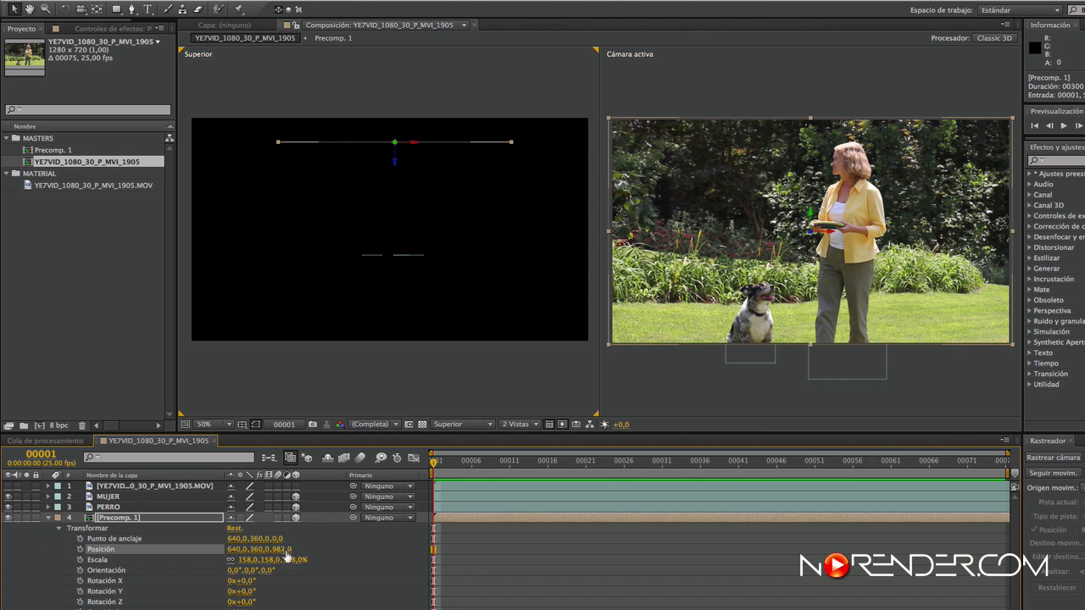
left_click_drag(283, 553, 382, 534)
left_click_drag(391, 535, 365, 541)
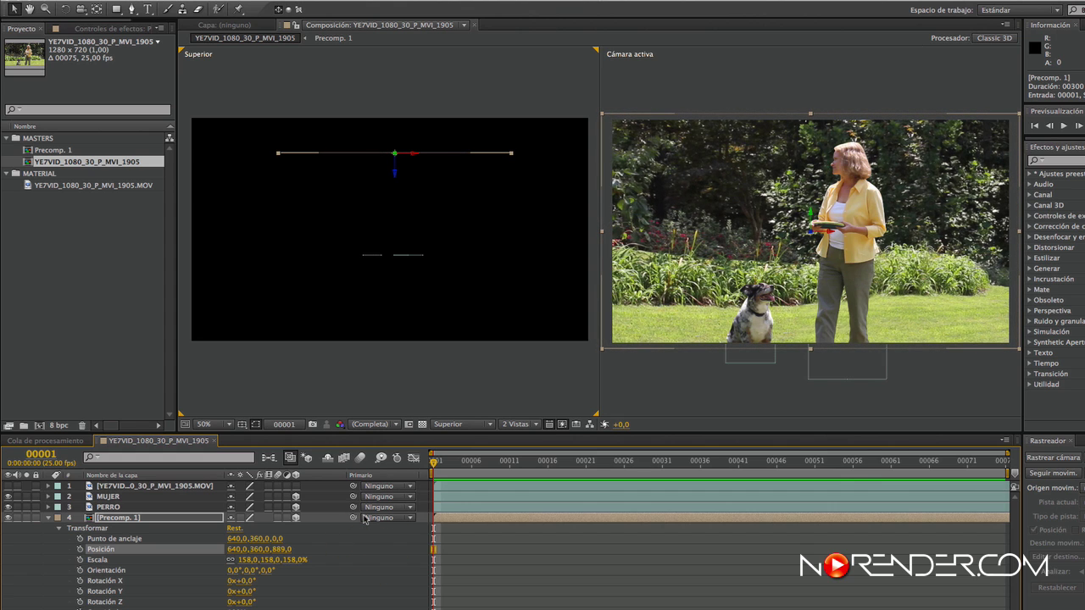
- Add a two-node camera named Cámara 1 to the composition using the 35 mm preset
left_click(172, 576)
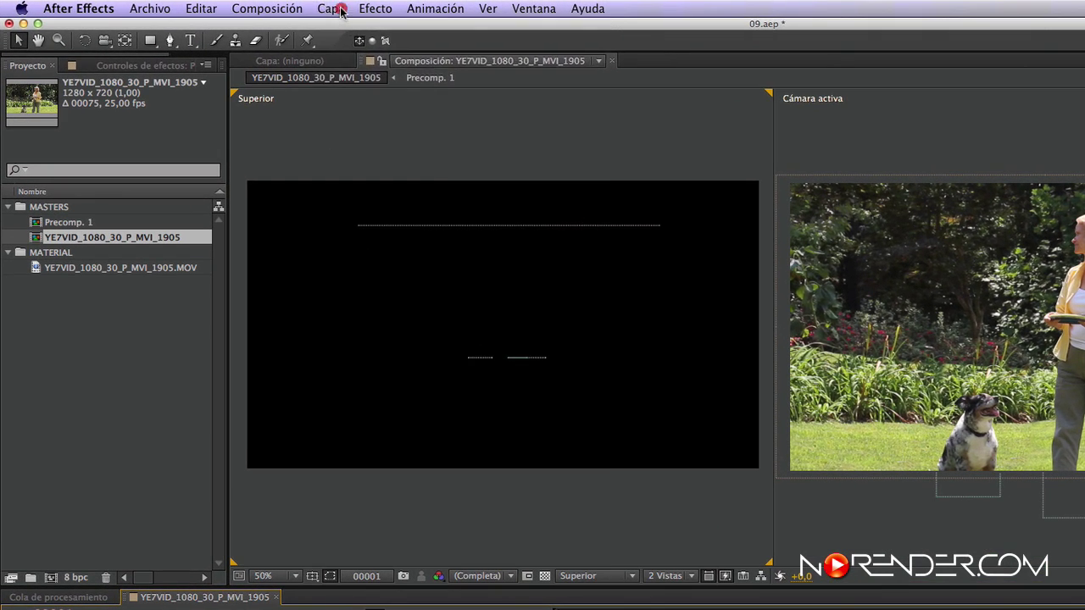
left_click(341, 11)
mouse_move(357, 33)
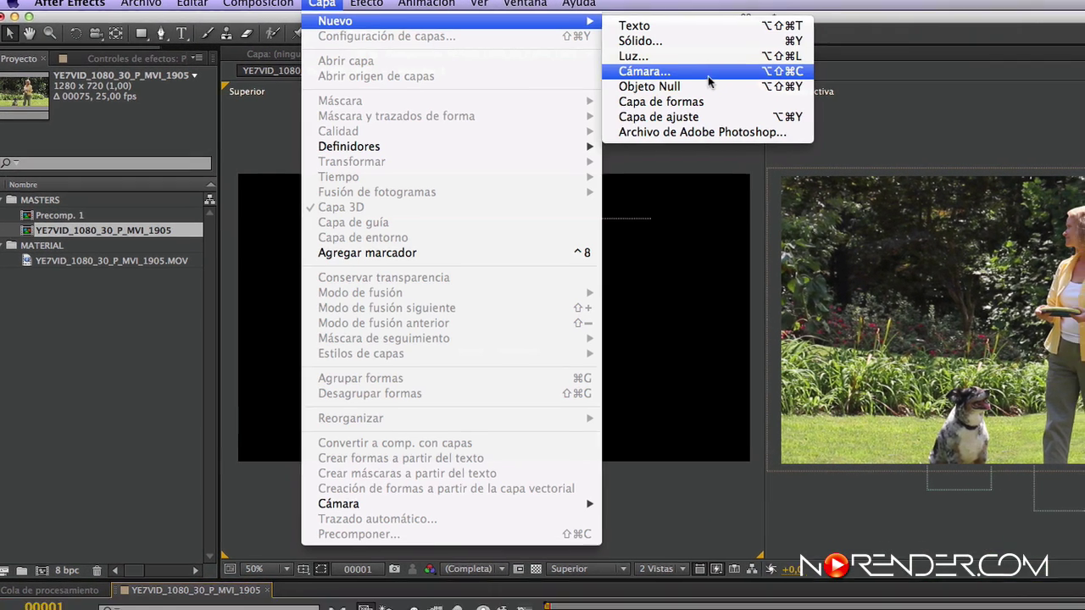
left_click(707, 77)
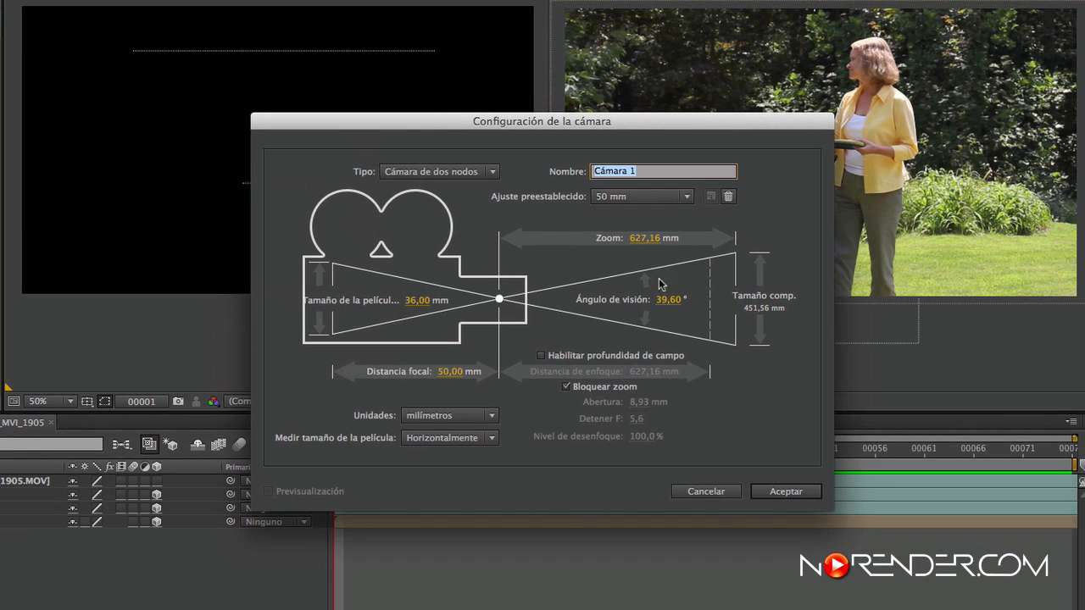
left_click(667, 196)
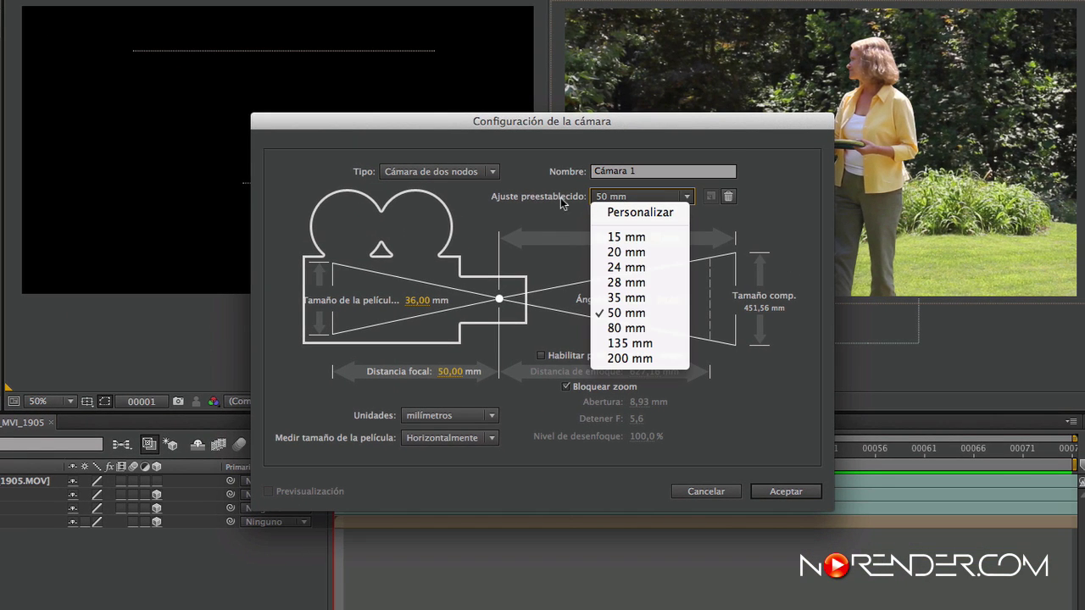
left_click(644, 297)
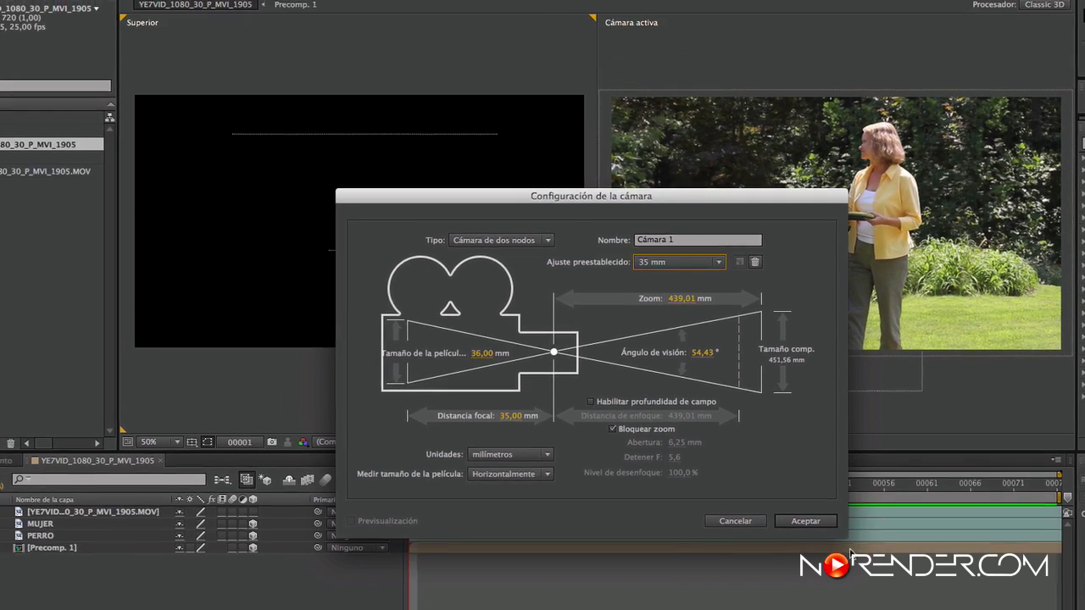
left_click(785, 492)
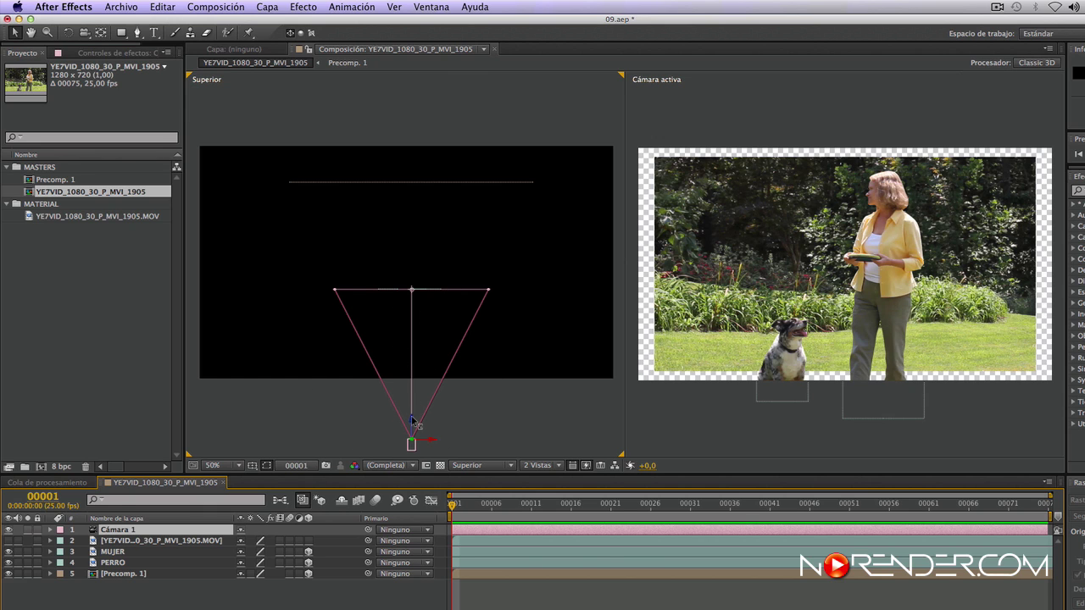
- Move Cámara 1 forward along its Z axis until the background fills the active camera frame
left_click_drag(414, 425, 416, 391)
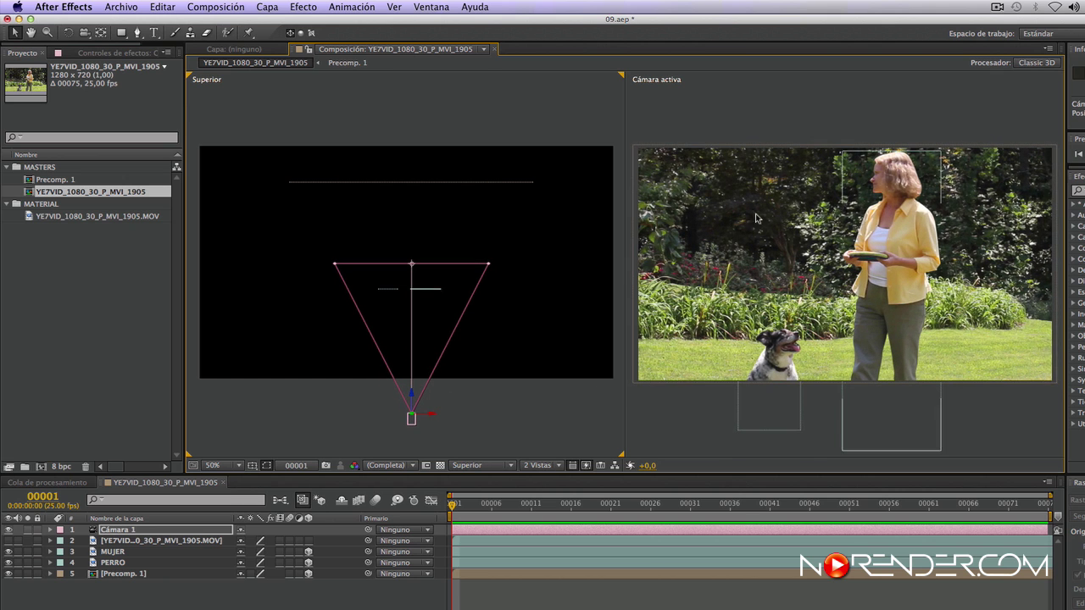
left_click(765, 247)
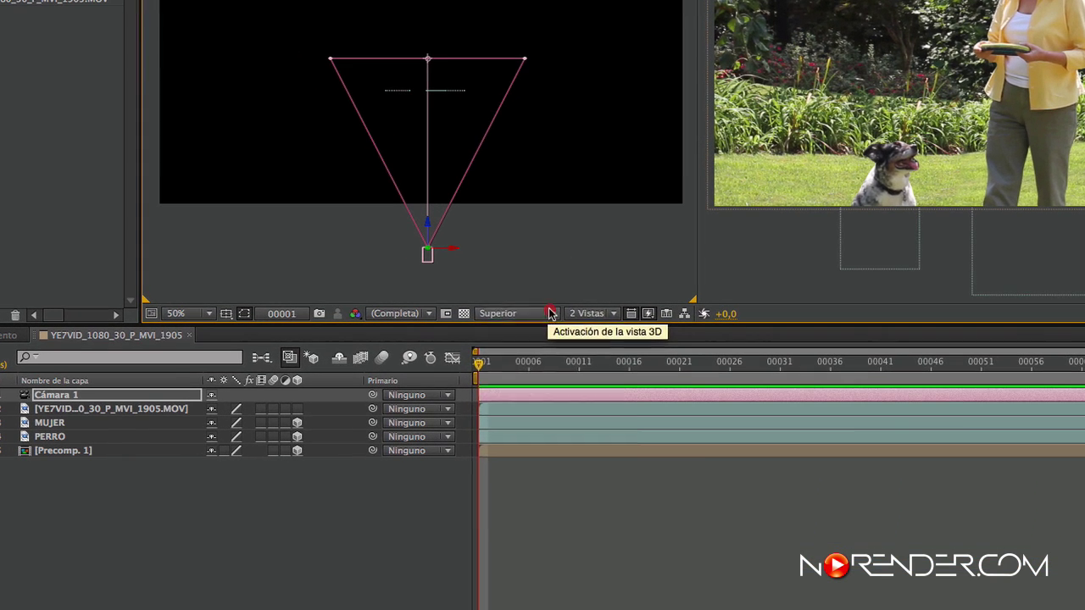
- Replace the Superior view with Vista personalizada 1, keep Cámara activa in the other view, and select the camera
left_click(549, 314)
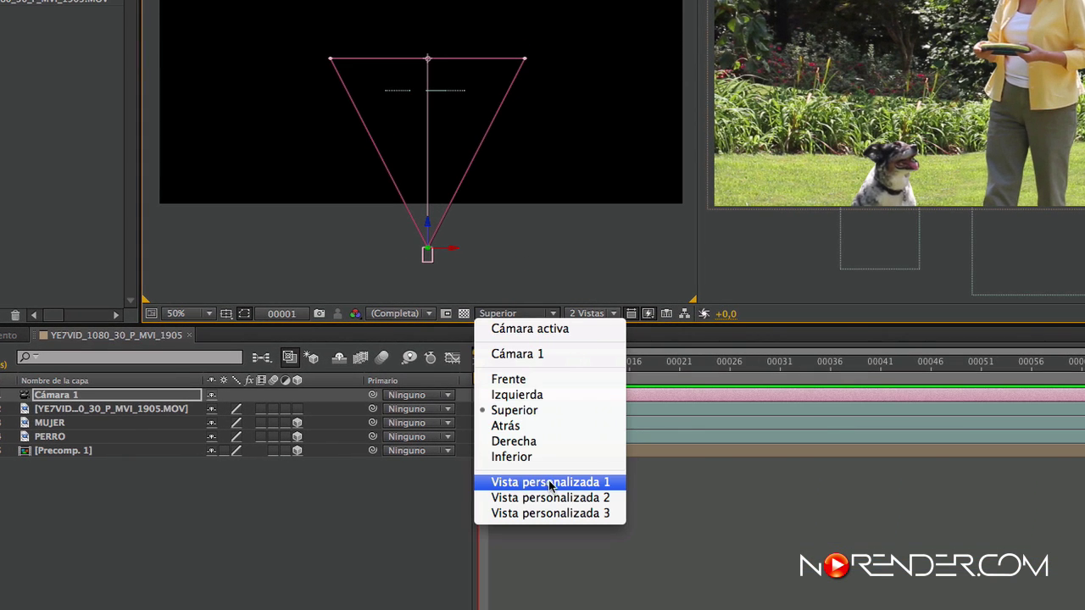
left_click(590, 488)
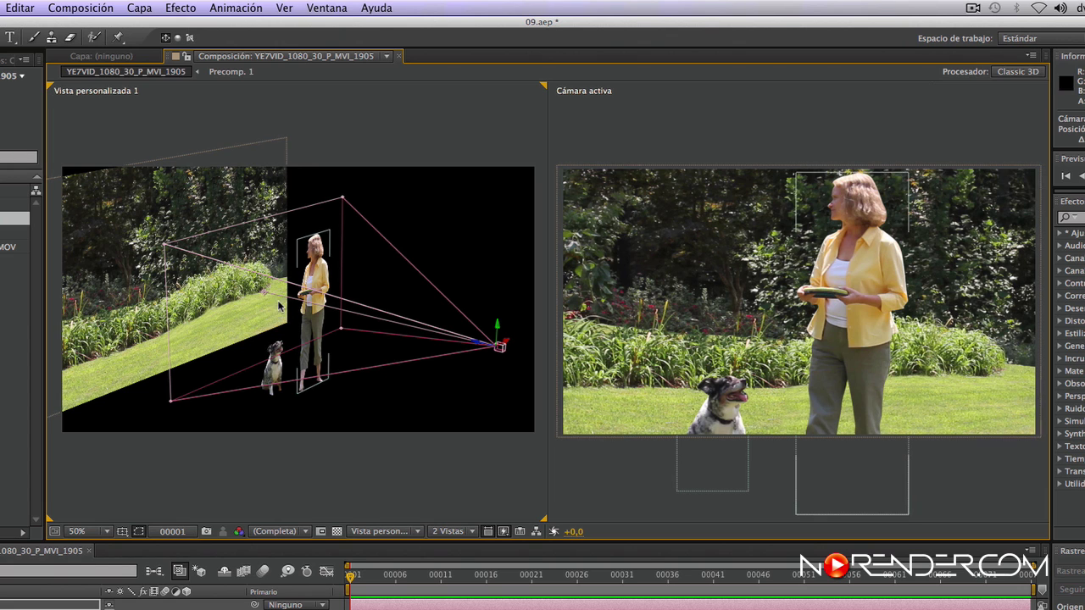
left_click(641, 501)
left_click(402, 531)
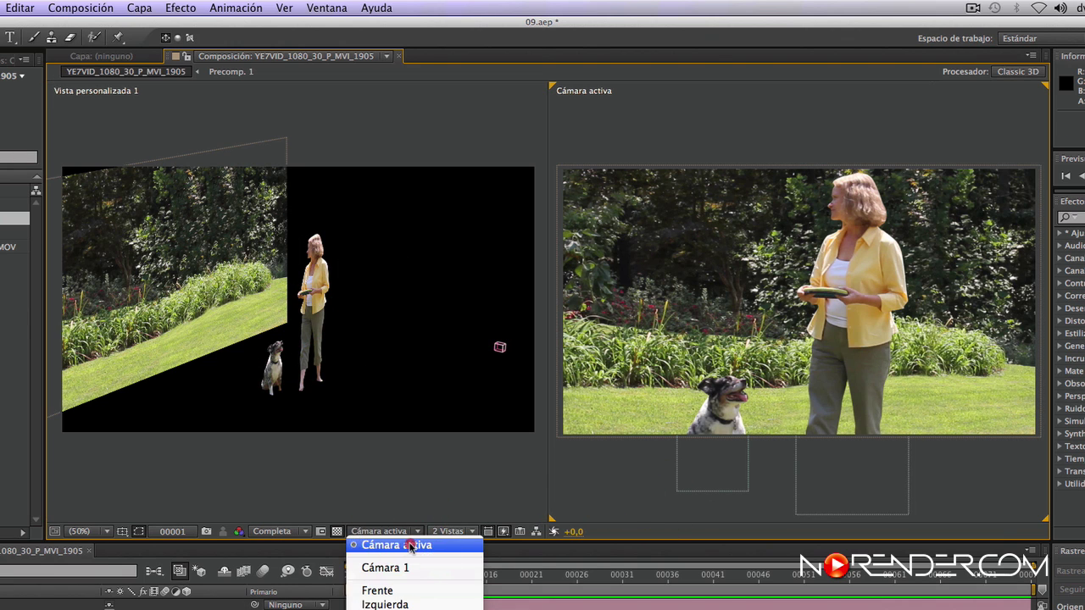
left_click(410, 544)
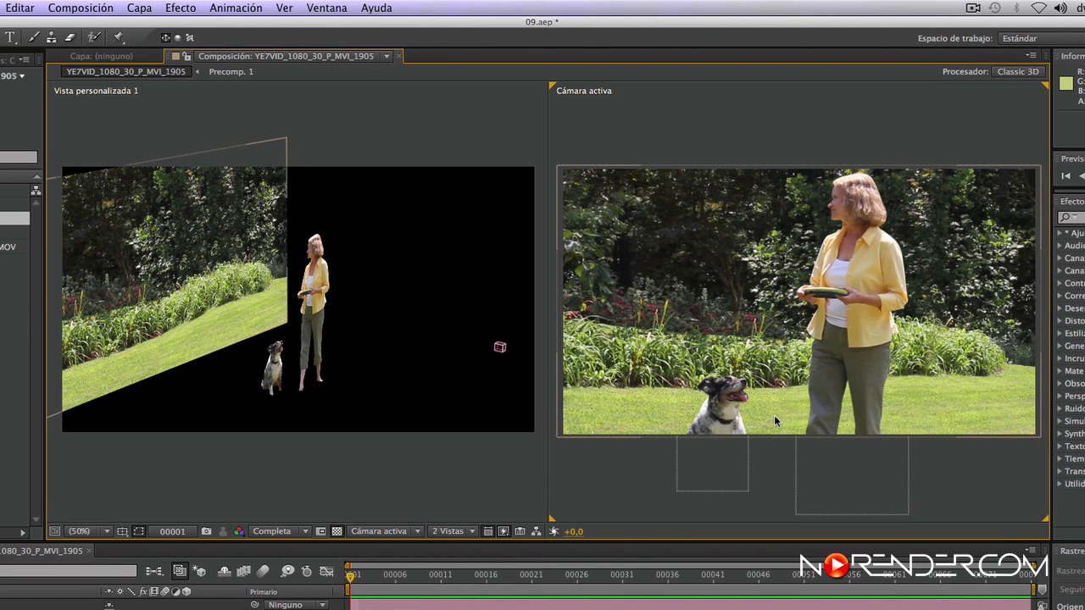
left_click(500, 348)
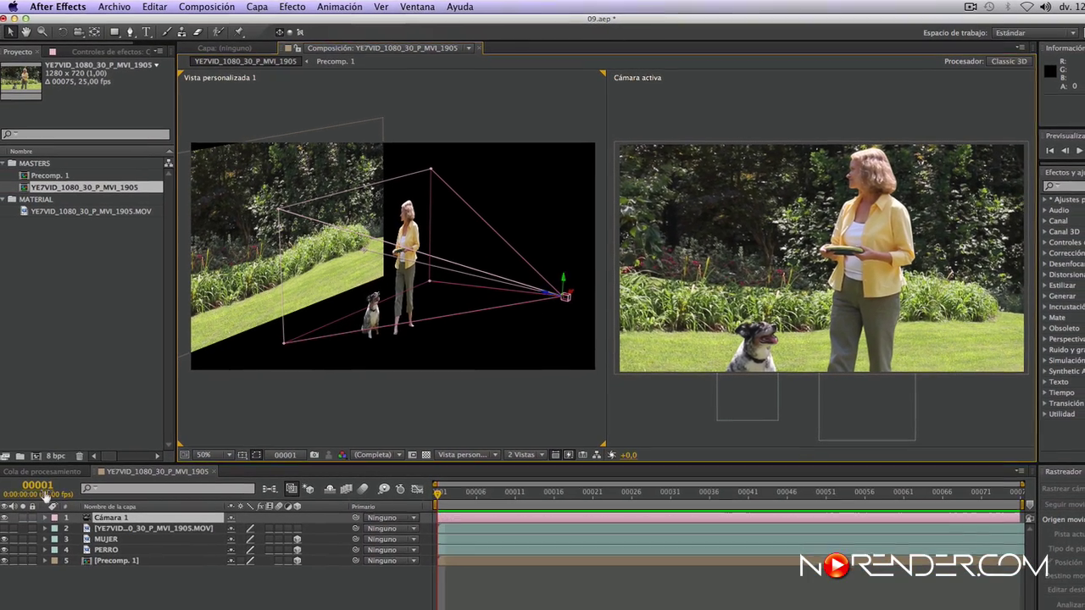
- Enable keyframing for Cámara 1's Punto de interés and Posición at frame 1
left_click(45, 517)
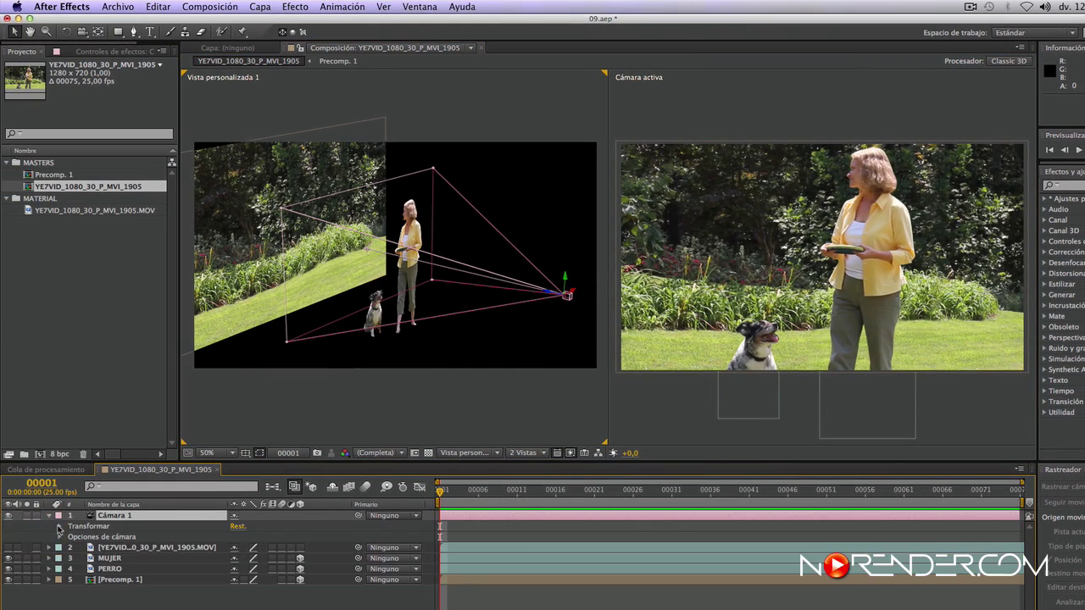
left_click(56, 528)
left_click(81, 548)
left_click(81, 537)
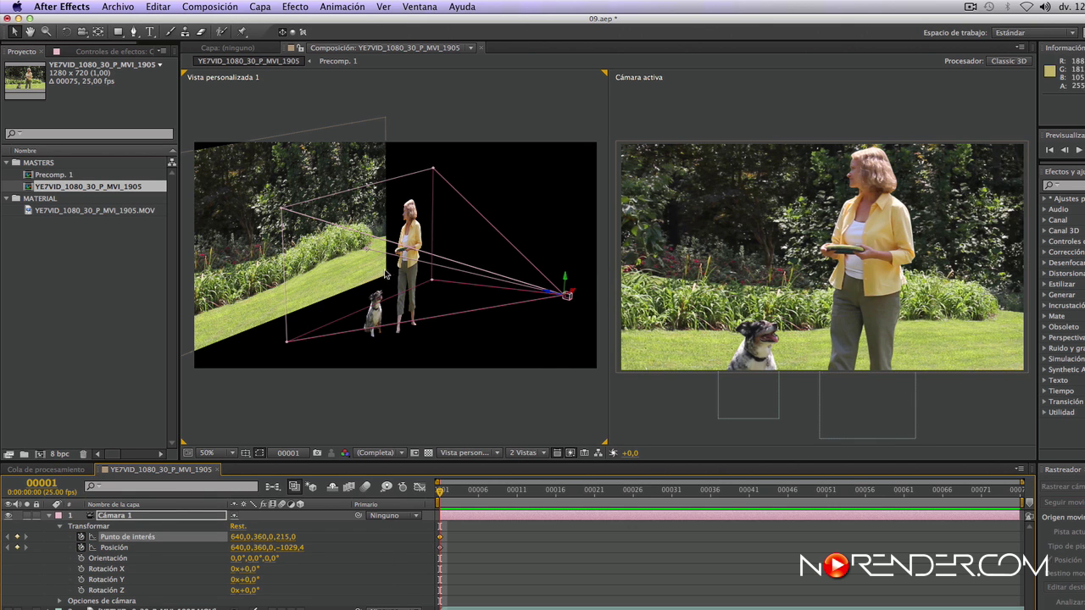
- Try a starting framing by moving the camera closer to the cut-outs, to Posición 569,2, 406,0, −901,5
left_click_drag(572, 291, 569, 293)
left_click(503, 291)
left_click(565, 297)
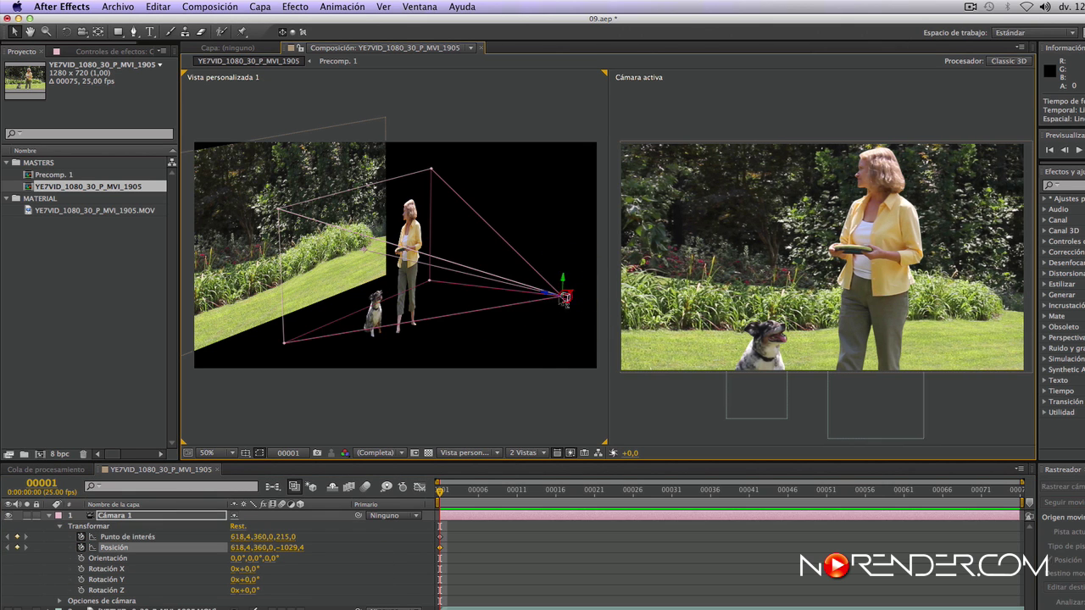
mouse_move(544, 293)
left_mouse_down()
mouse_move(506, 288)
mouse_move(532, 290)
mouse_move(543, 306)
left_mouse_up()
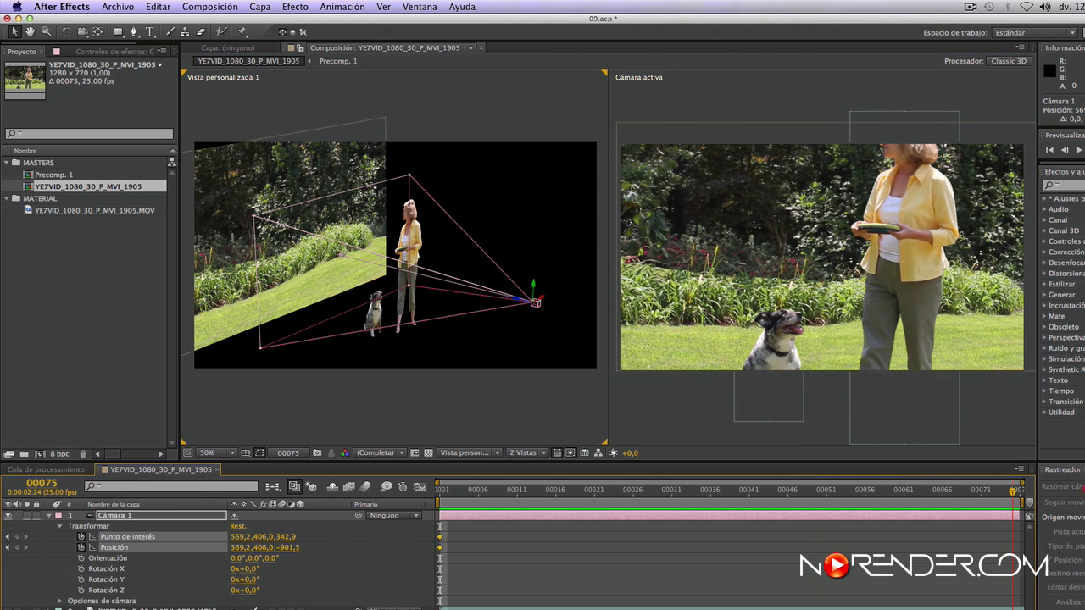
- At frame 75, try moving the camera to Posición 711,9, 314,7, −901,5, and preview the camera animation
key("End")
left_click(539, 300)
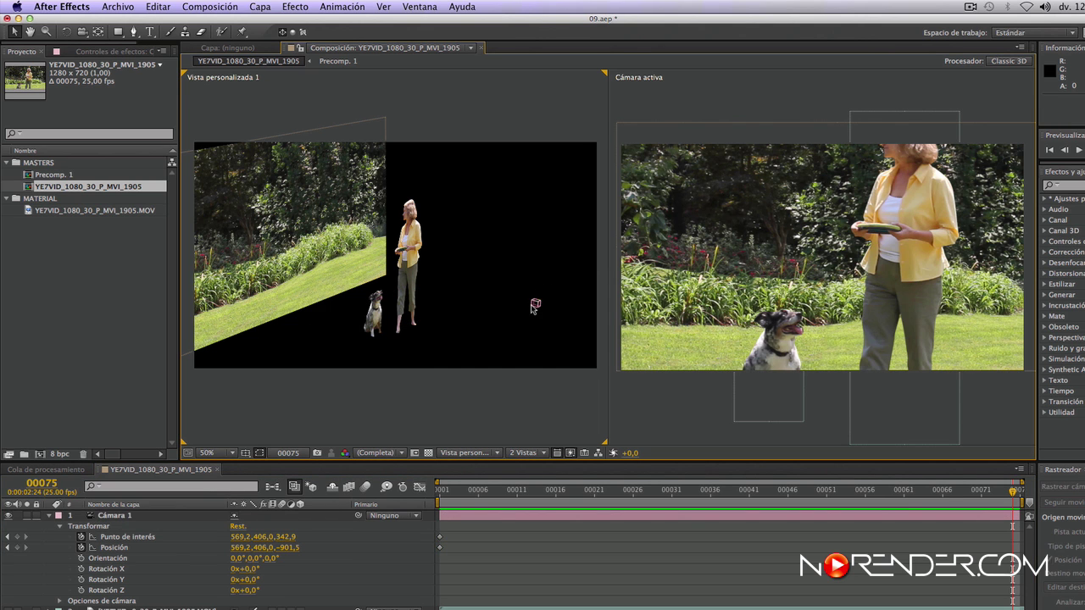
left_click_drag(546, 302, 560, 255)
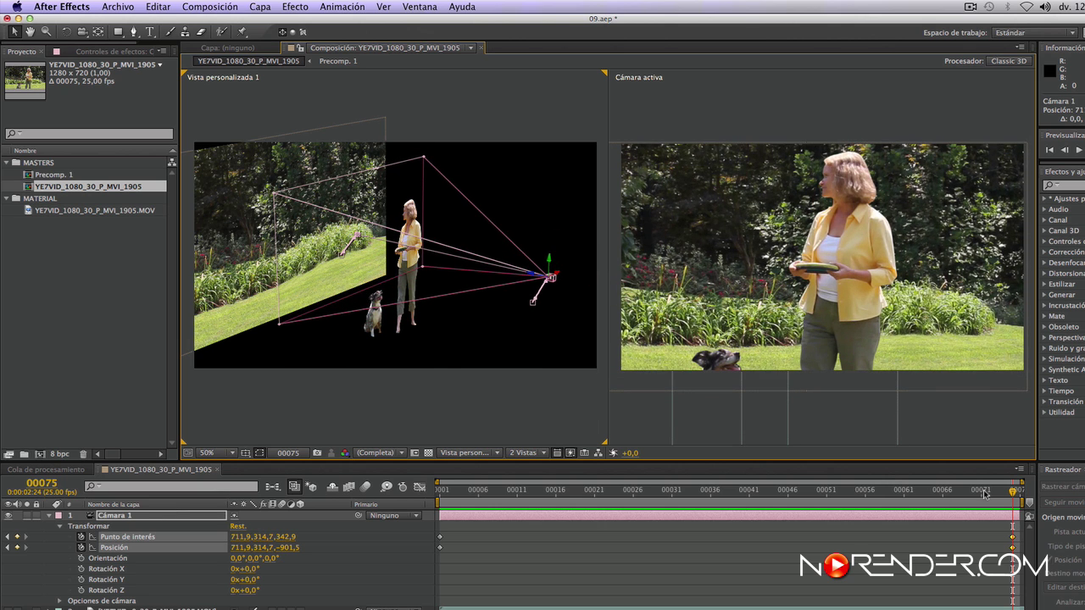
left_click_drag(983, 494, 383, 515)
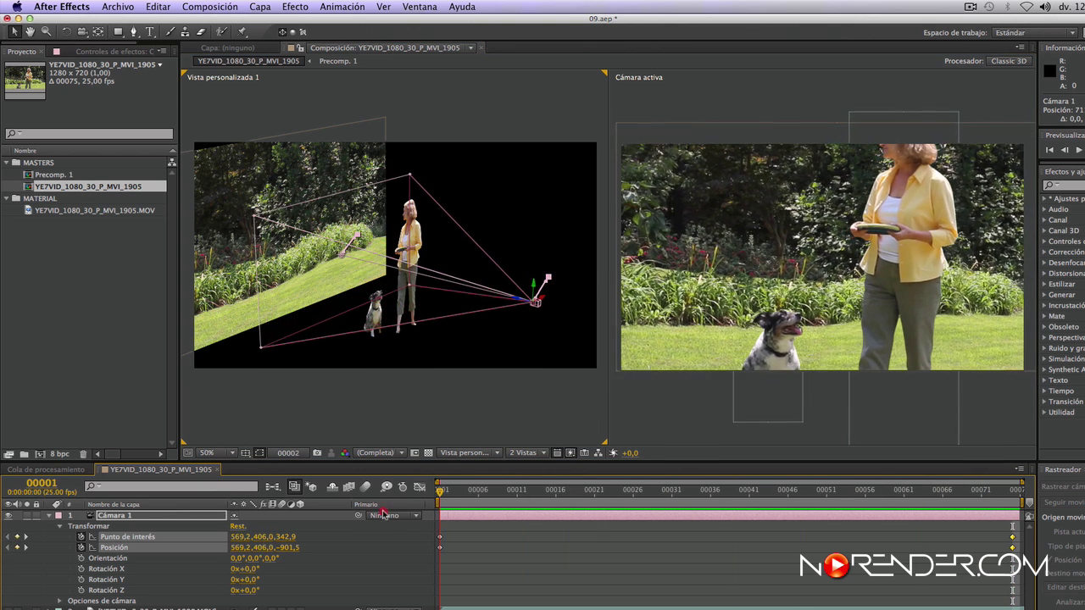
key("KP_0")
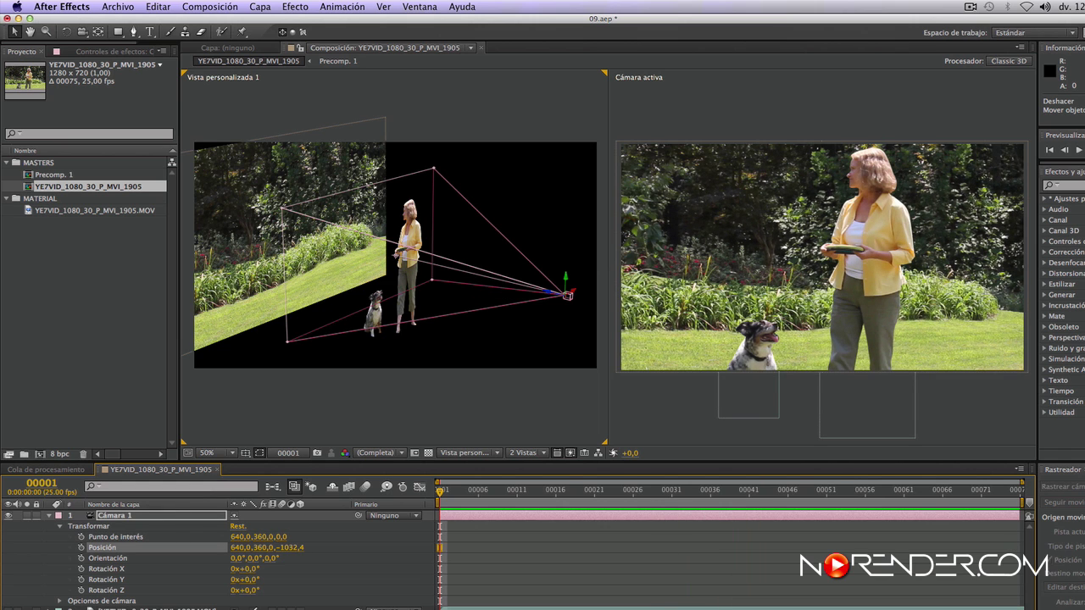
- Keyframe Cámara 1's Posición at frame 1, push the camera in to Z −752,2 at frame 75, and scrub through the move
left_click(106, 546)
left_click(82, 547)
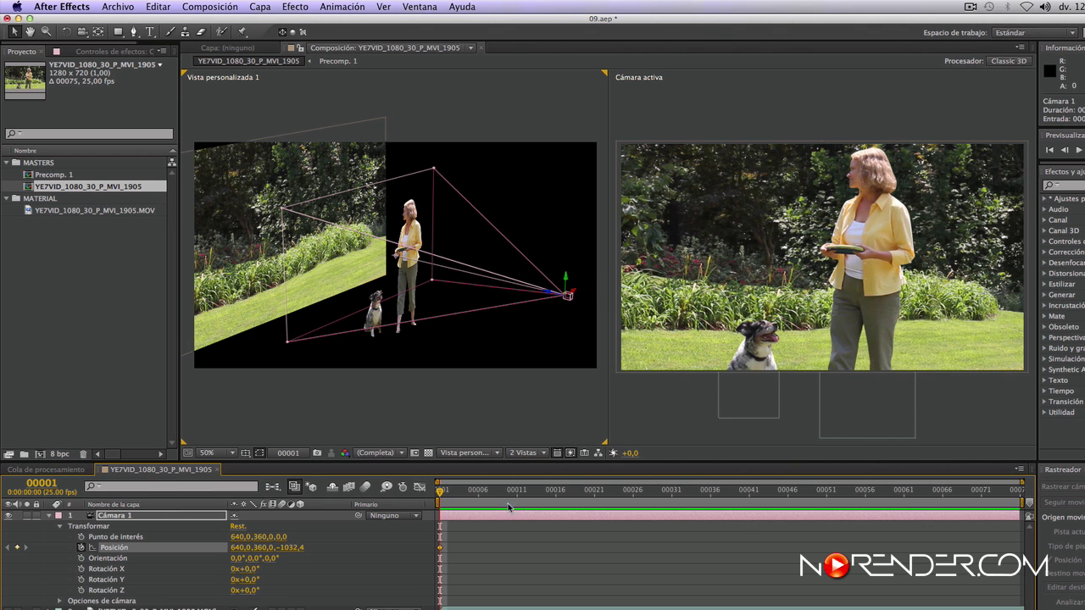
left_click_drag(510, 493, 1021, 511)
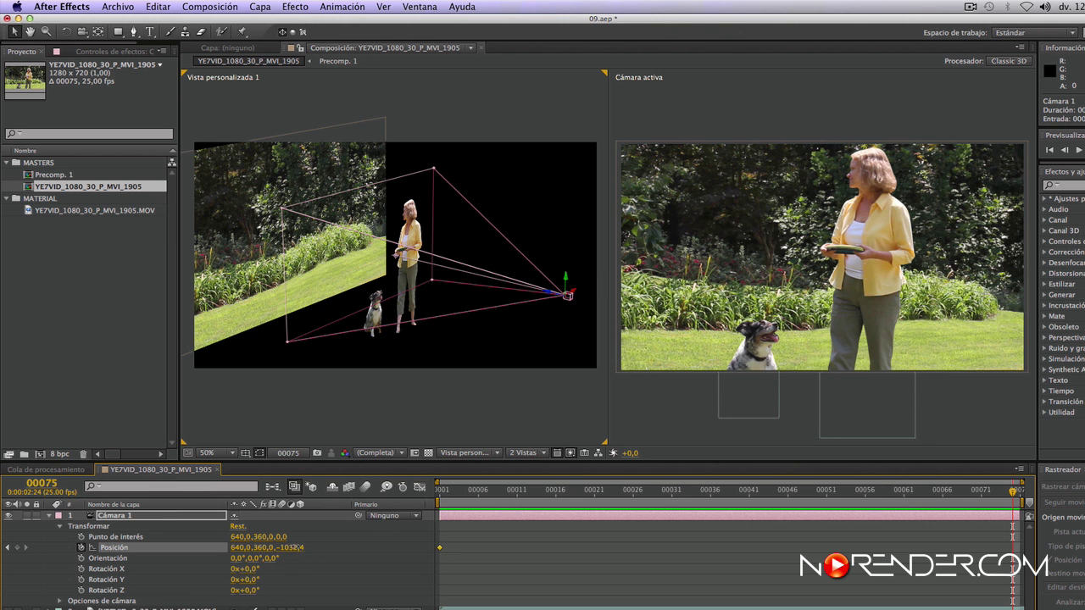
left_click_drag(291, 548, 501, 549)
left_click_drag(1009, 494, 634, 516)
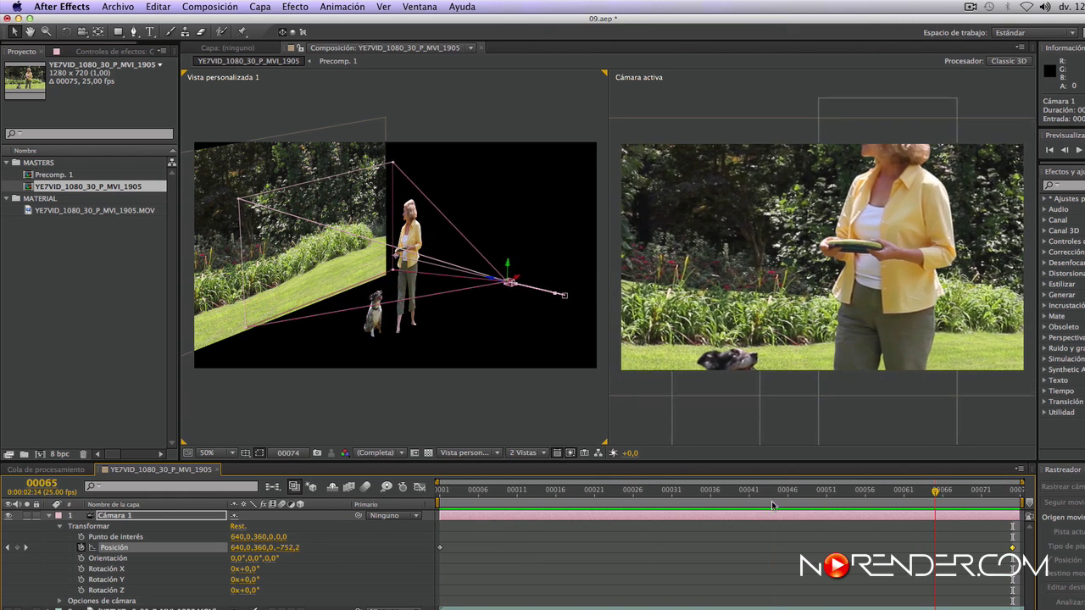
left_click_drag(771, 503, 311, 502)
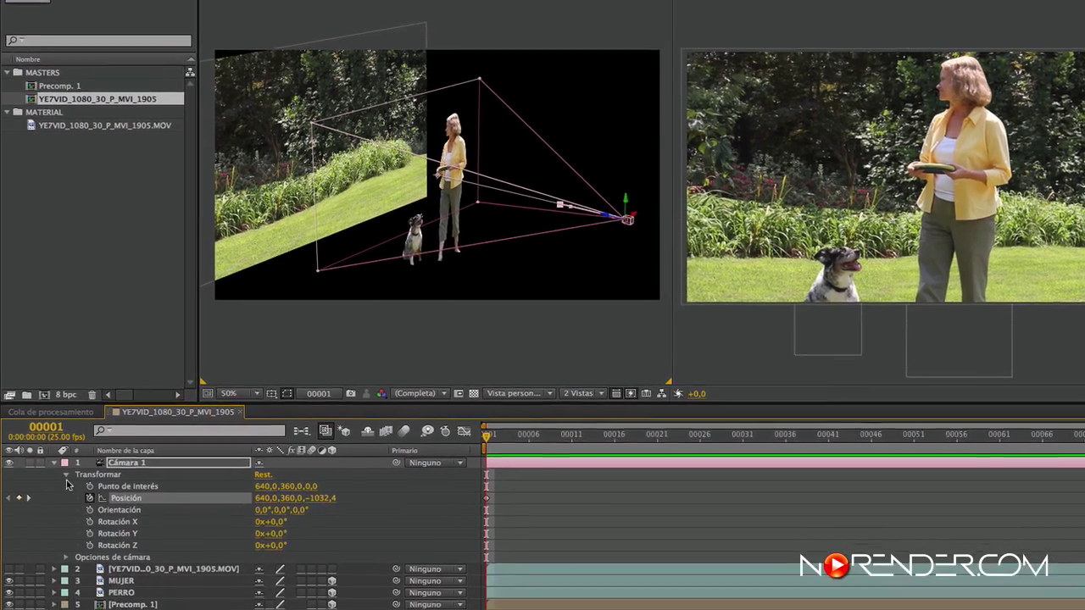
- Turn on Cámara 1's Profundidad de campo and set its Abertura to 116,7 píxeles
left_click(66, 474)
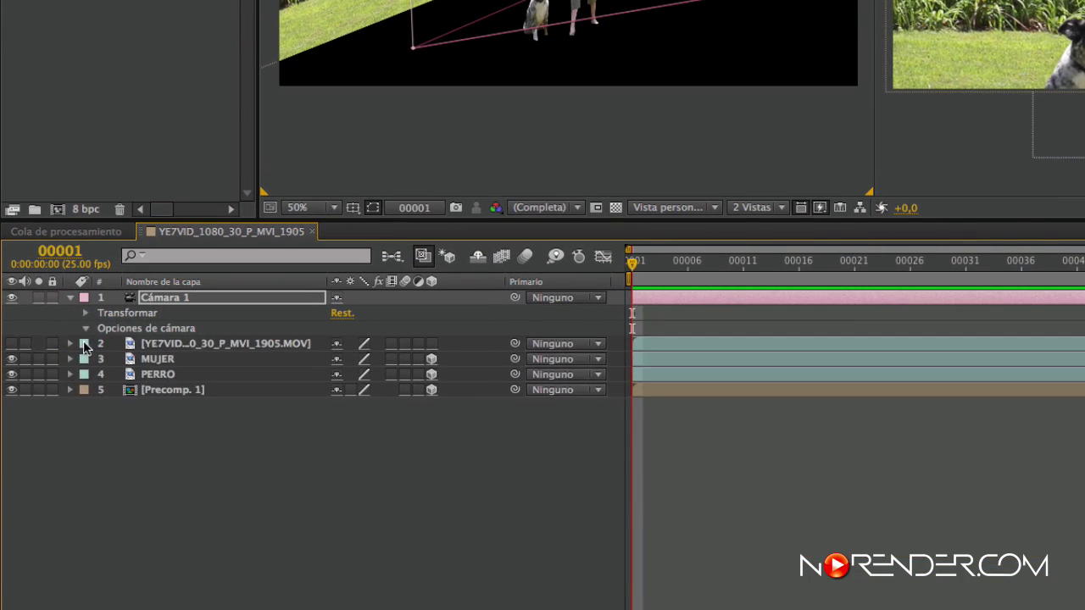
left_click(65, 485)
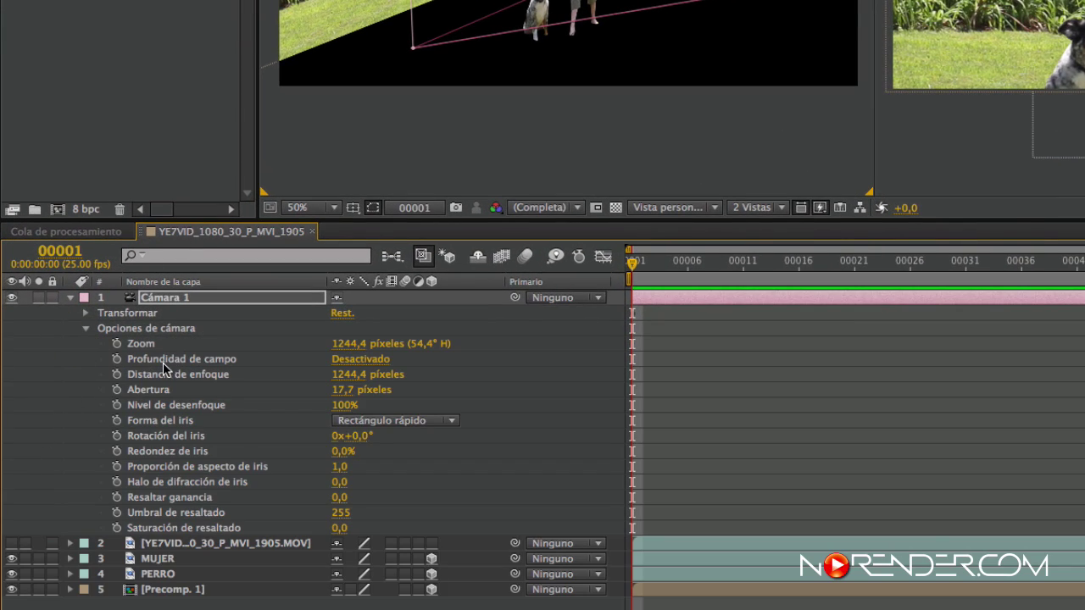
left_click(372, 358)
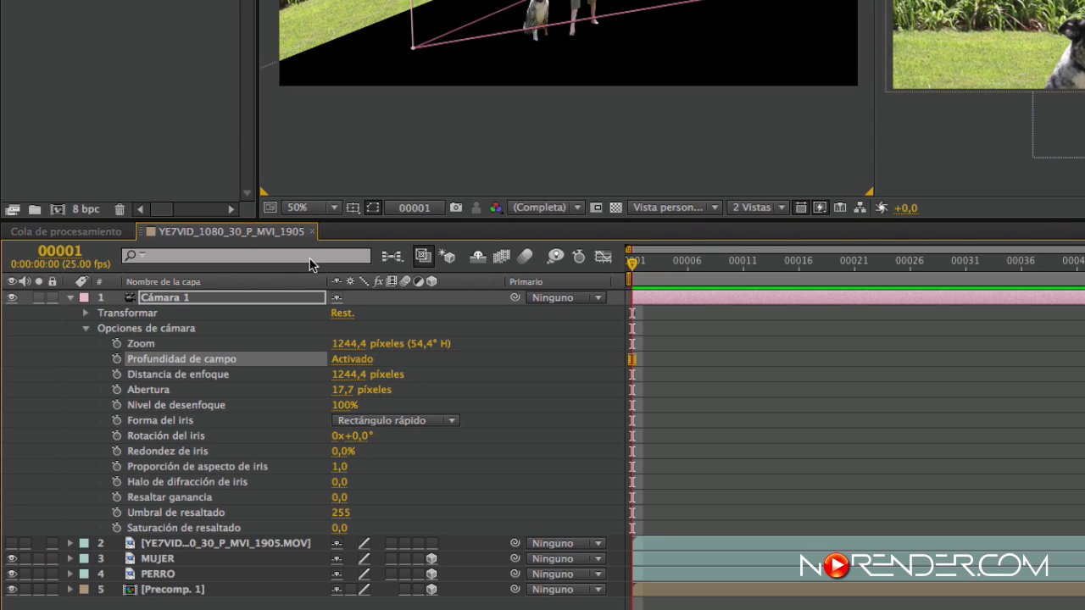
left_click(203, 375)
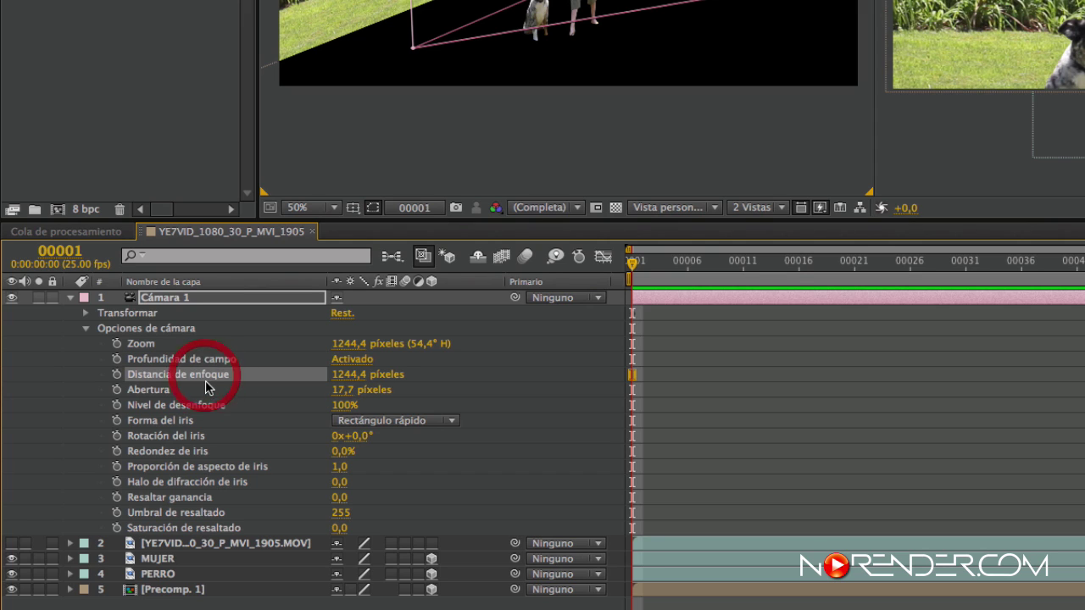
left_click(150, 390)
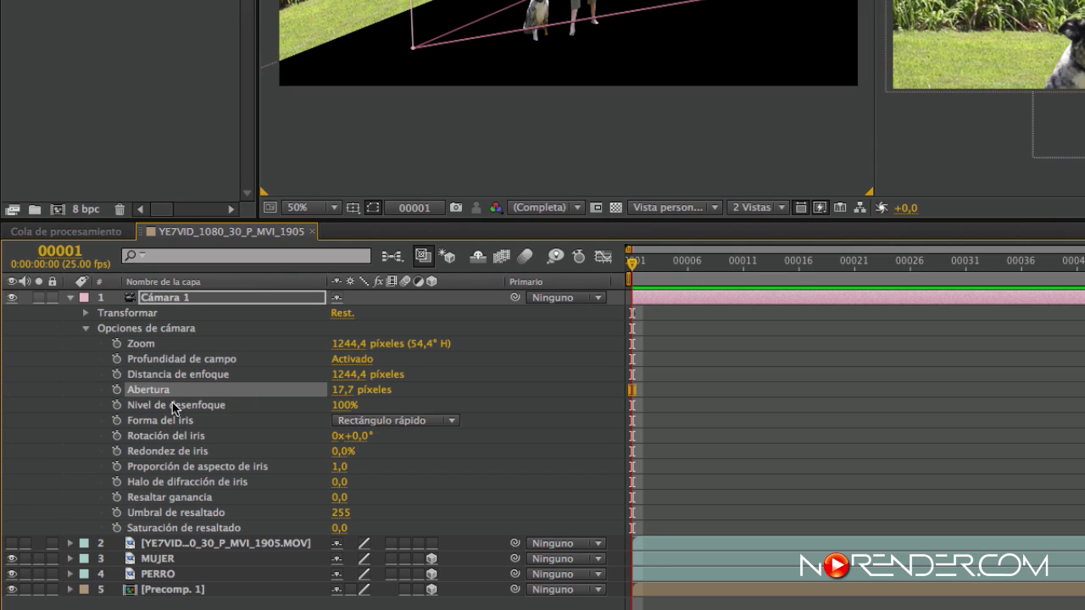
left_click_drag(347, 392, 426, 385)
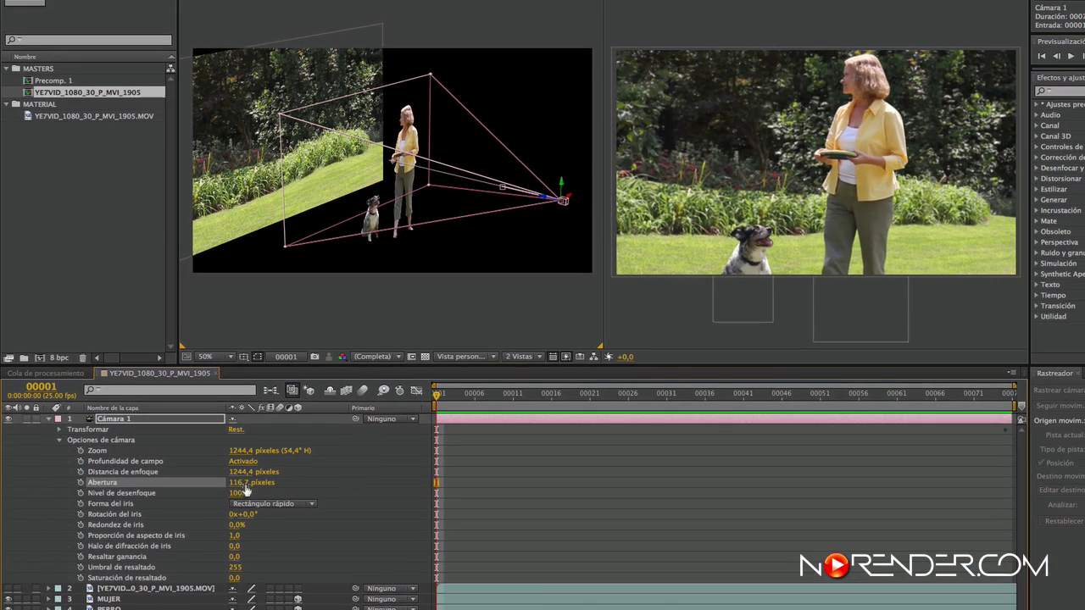
- Using the Superior view as a guide, set the camera's Distancia de enfoque to 1921,4 píxeles so the focal plane meets the background layer
left_click(164, 473)
left_click_drag(246, 473, 540, 451)
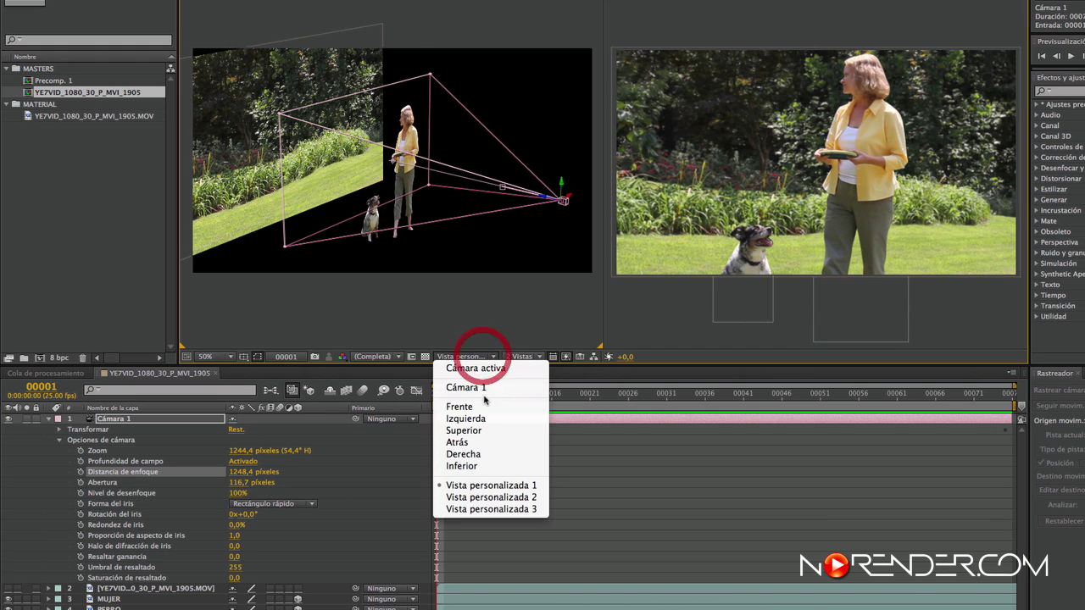
left_click(480, 431)
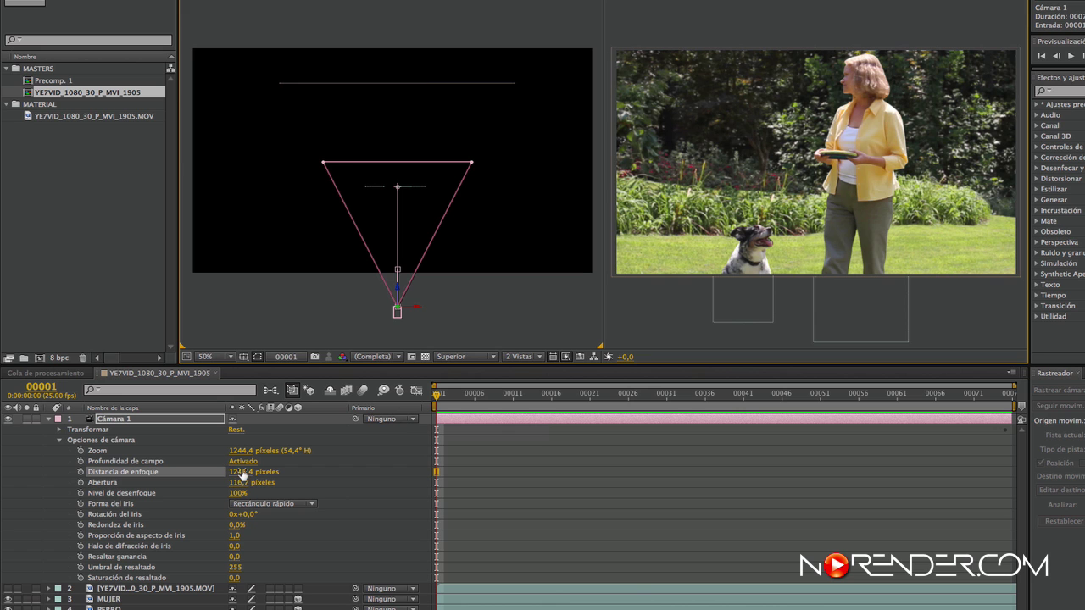
left_click_drag(244, 479, 543, 399)
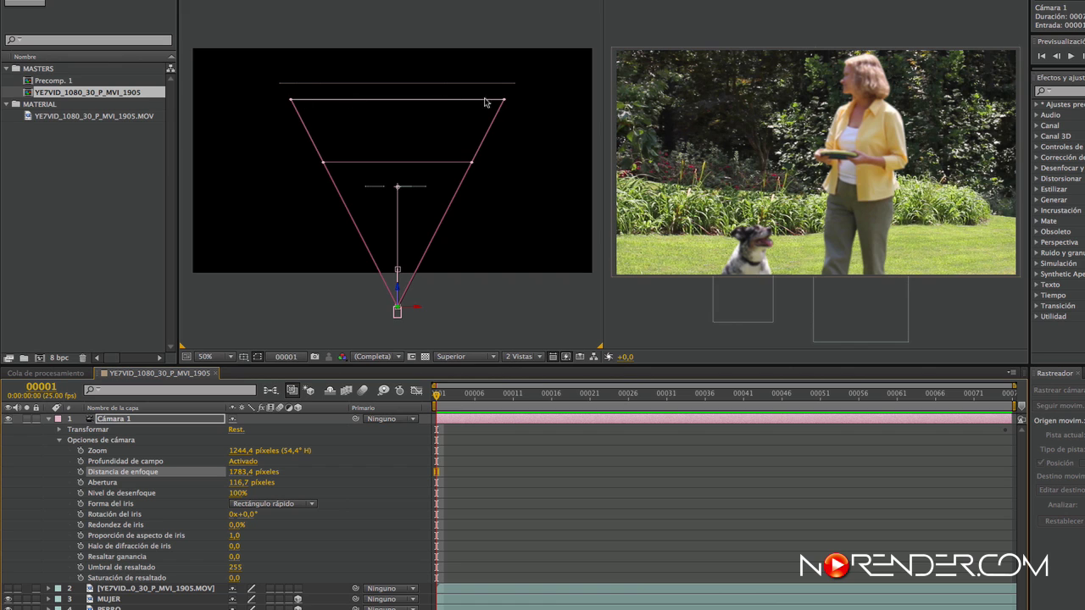
mouse_move(239, 476)
left_mouse_down()
mouse_move(117, 484)
mouse_move(314, 450)
left_mouse_up()
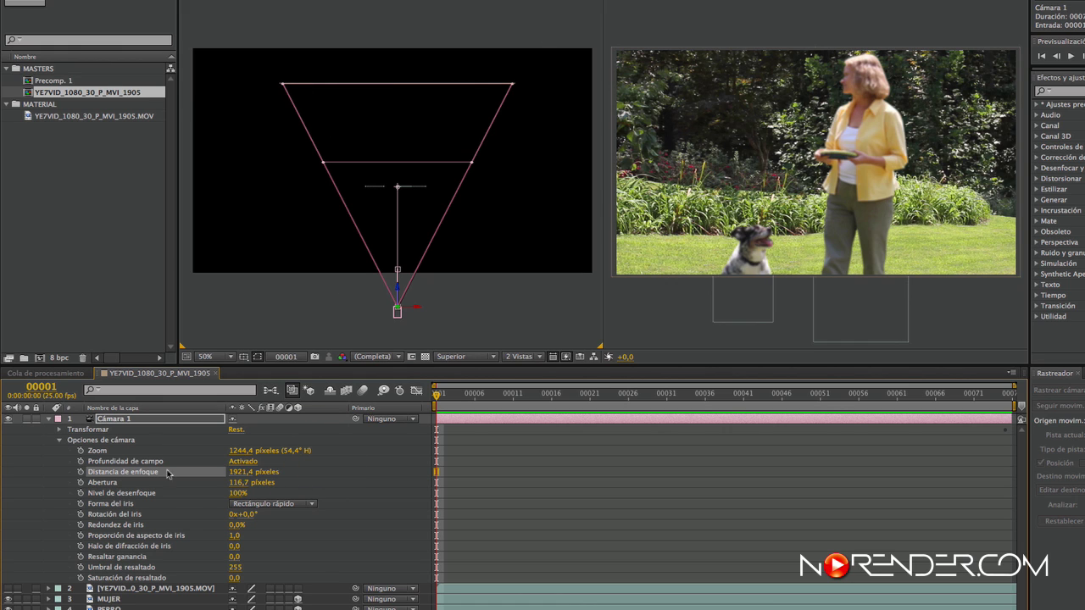
- Increase Cámara 1's Abertura to 375,7 píxeles and bring Distancia de enfoque to 1034,4 píxeles so the woman and dog are in focus
left_click_drag(237, 482, 246, 482)
left_click_drag(313, 474, 381, 472)
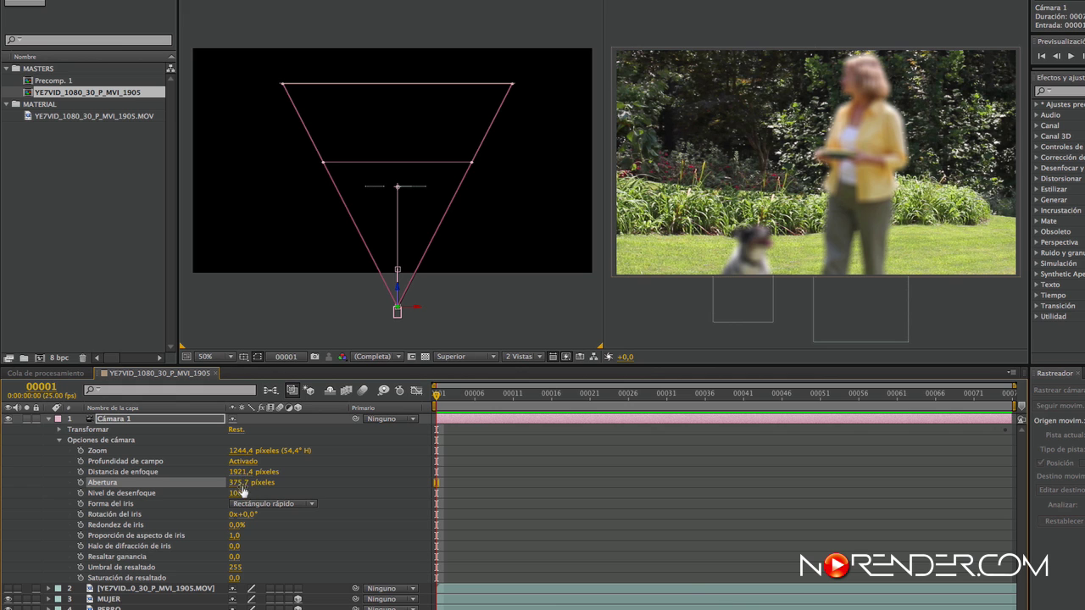
left_click_drag(243, 473, 151, 468)
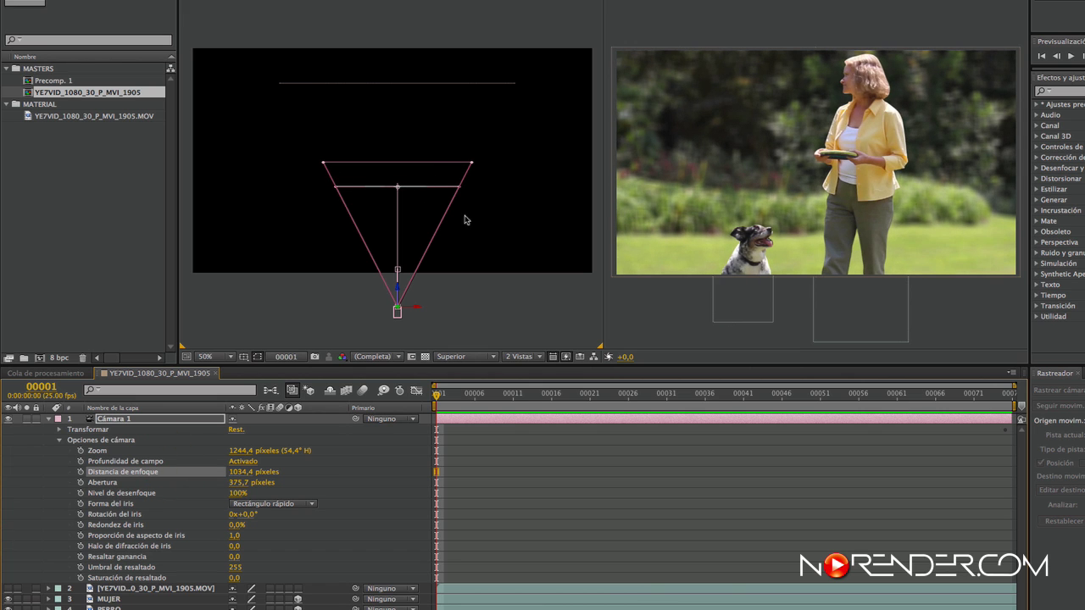
left_click(920, 83)
- Keyframe Distancia de enfoque at frame 1, change it at frame 75 to shift the focus during the move, and preview the animation
left_click(81, 472)
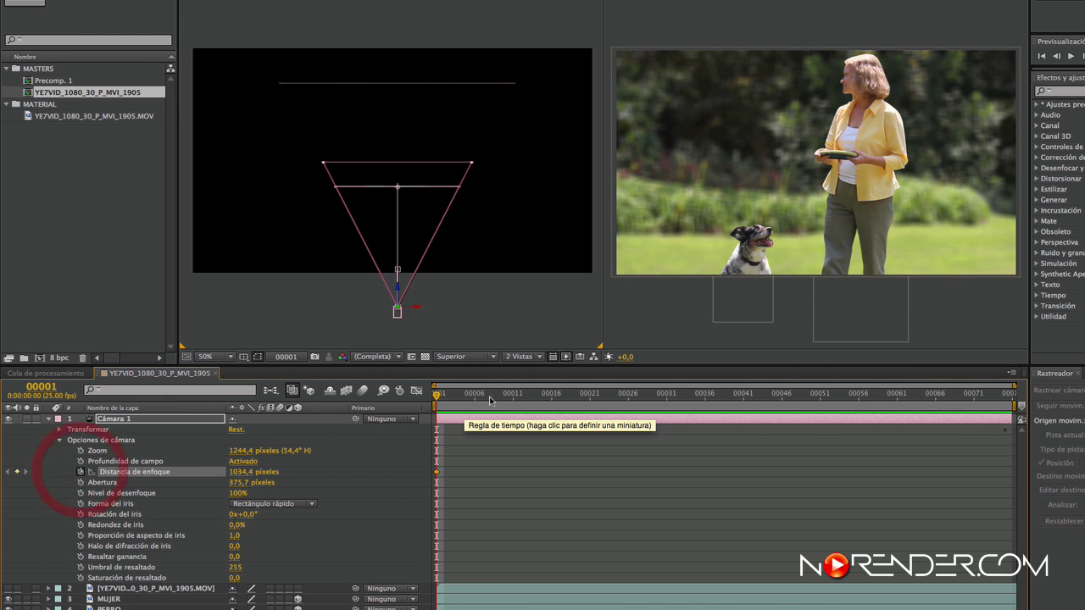
left_click_drag(489, 394, 1017, 365)
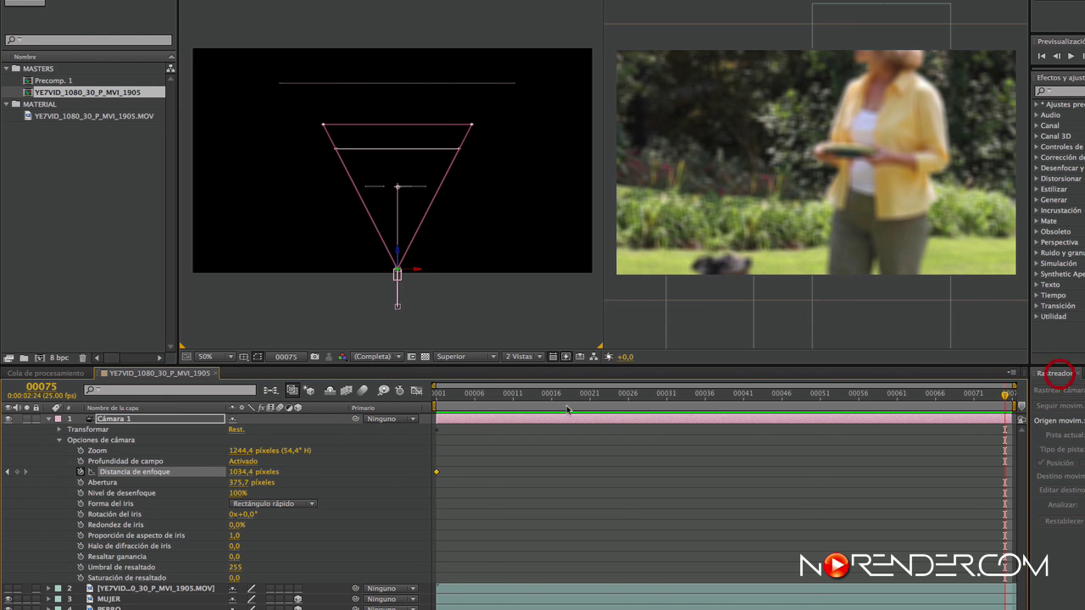
left_click_drag(197, 472, 511, 417)
key("KP_0")
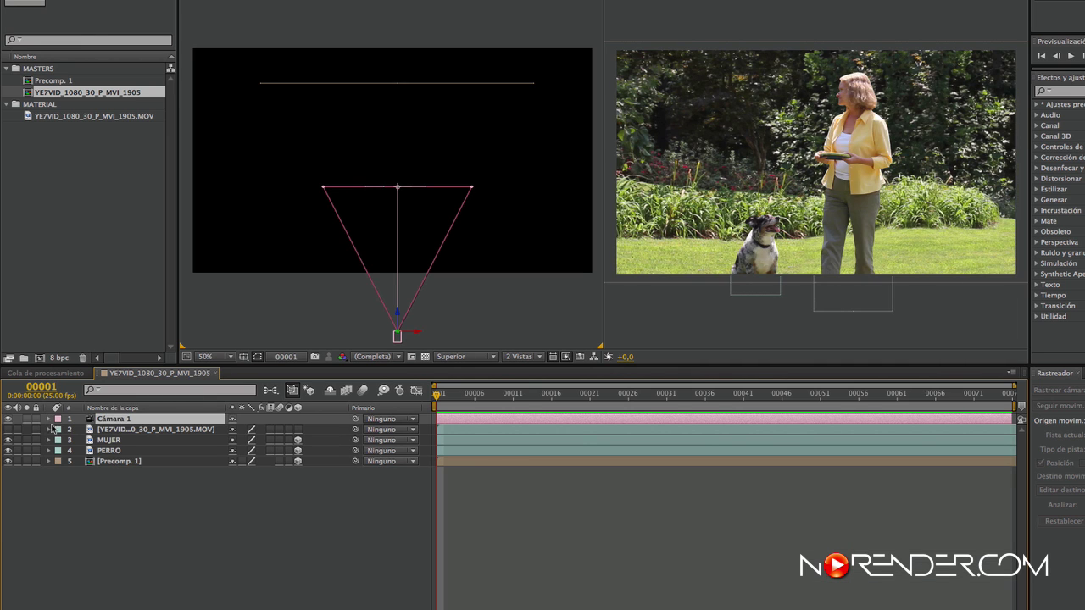
- In Cámara 1's camera options, keyframe Zoom at frame 1 and set it to 1874,4 píxeles at frame 75
left_click(48, 419)
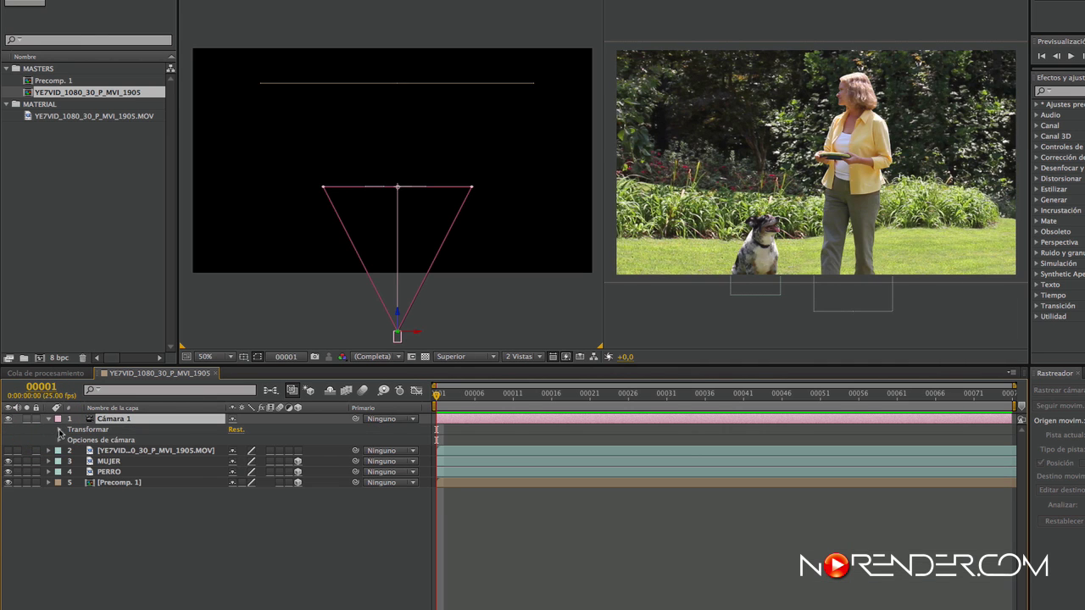
left_click(60, 430)
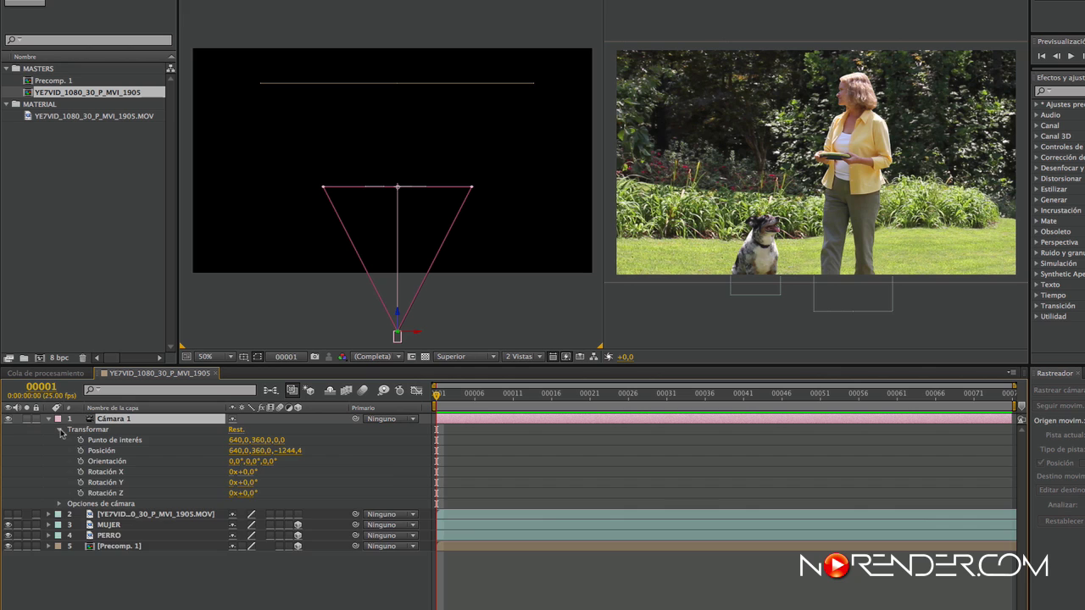
left_click(59, 430)
left_click(59, 440)
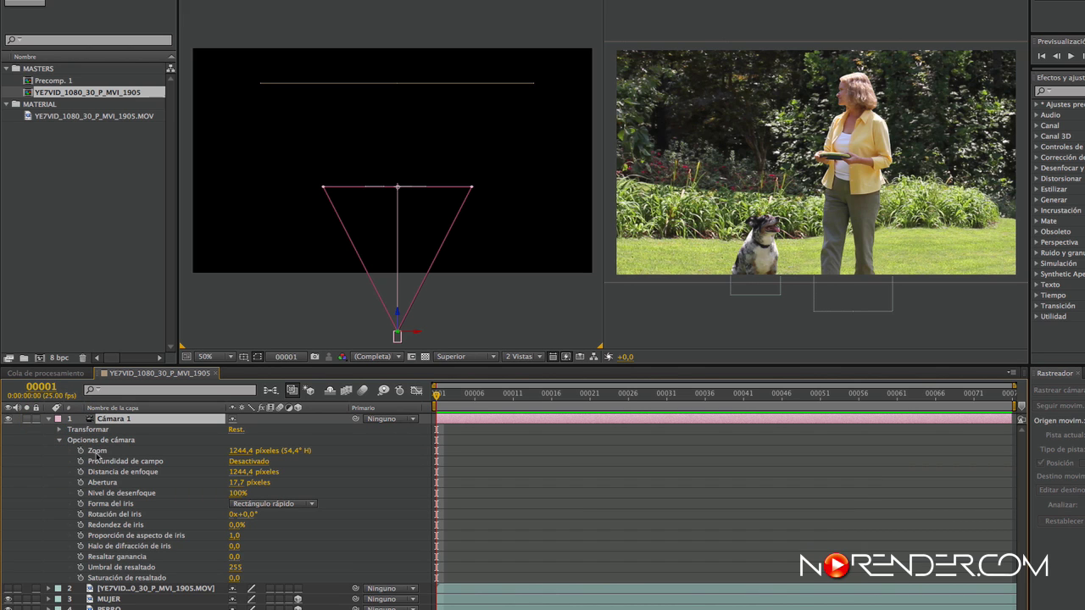
left_click(81, 451)
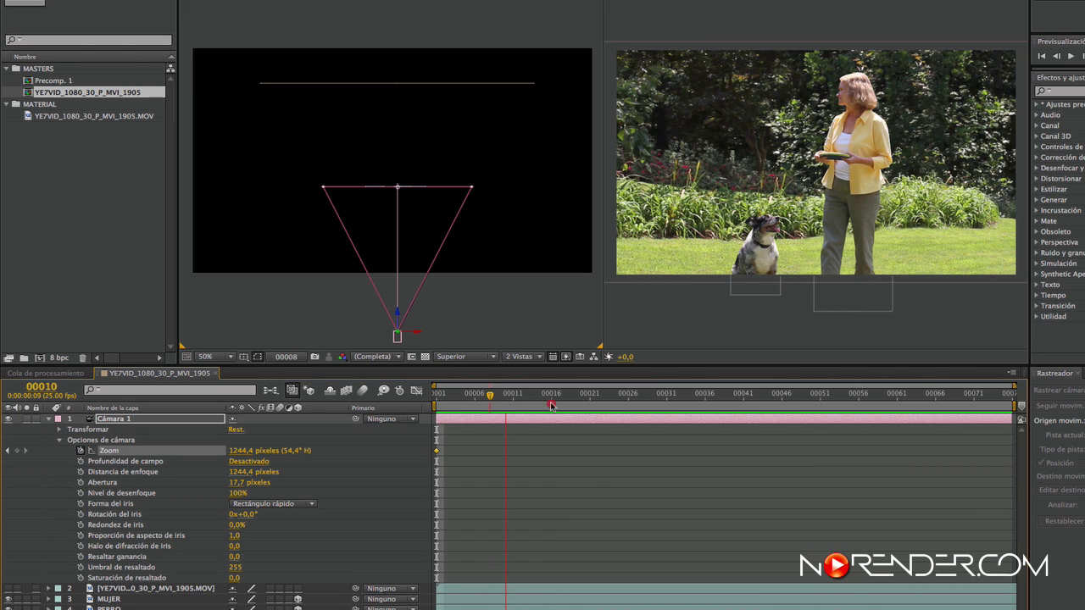
left_click_drag(250, 450, 620, 436)
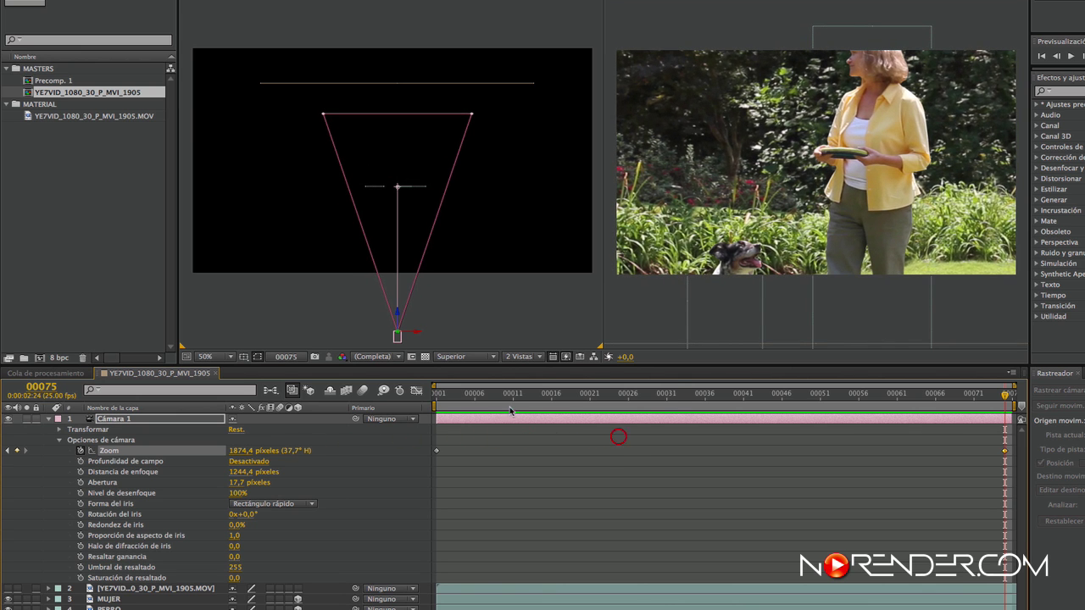
- Keyframe Cámara 1's Posición at frame 1, and at frame 75 pull the camera back along Z to −1991,6
left_click_drag(475, 396, 365, 398)
left_click(60, 429)
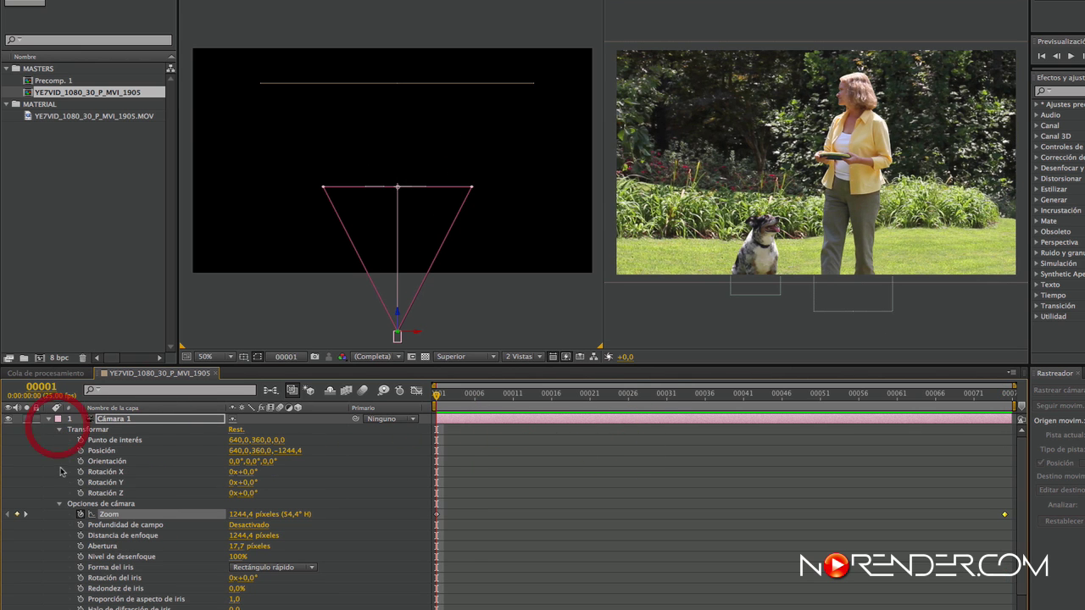
left_click(81, 450)
left_click_drag(436, 393, 939, 361)
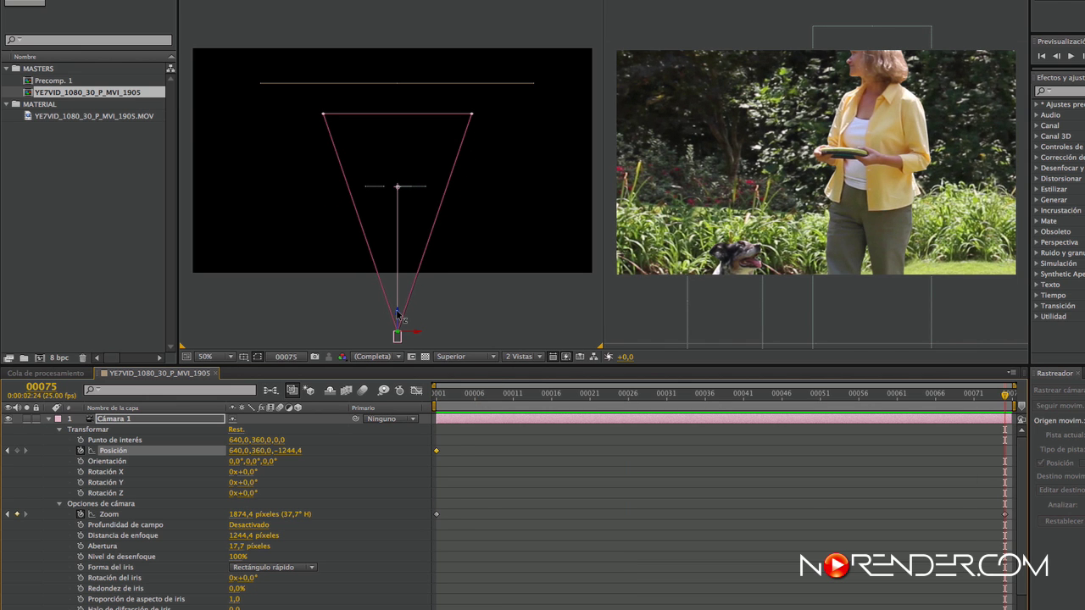
left_click_drag(400, 319, 400, 407)
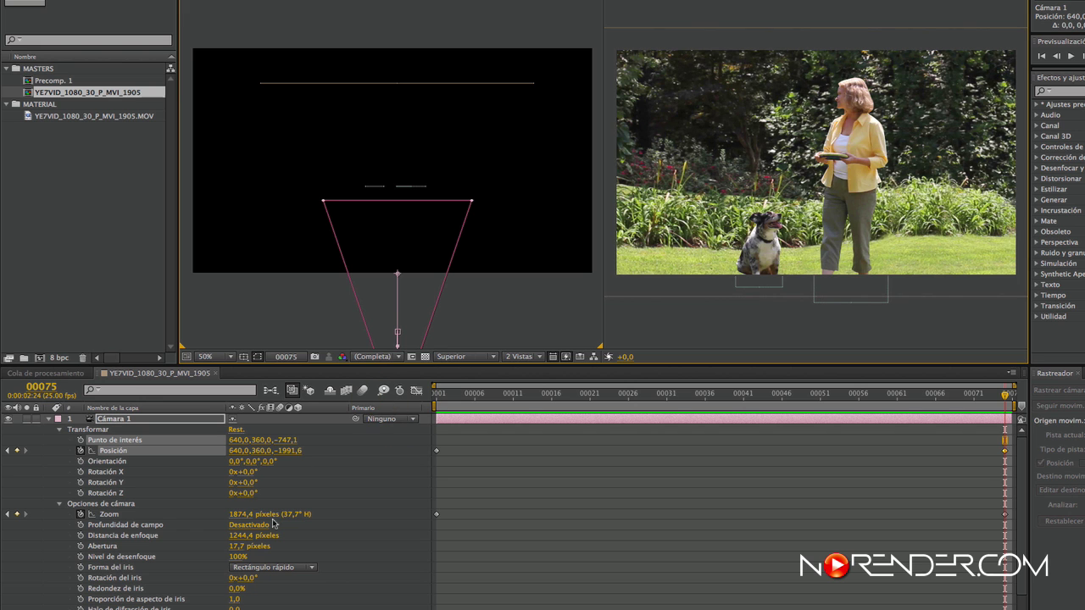
- Raise Cámara 1's Zoom at frame 75 to 2121,4 píxeles, then scrub and preview the combined zoom and pull-back
left_click_drag(241, 521, 387, 495)
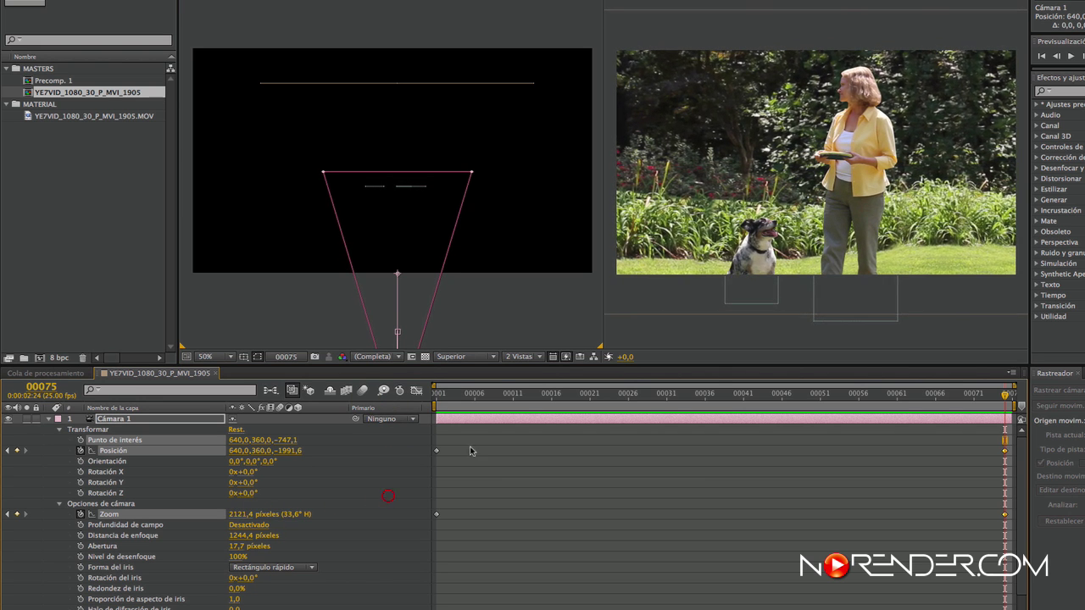
left_click_drag(488, 399, 1059, 432)
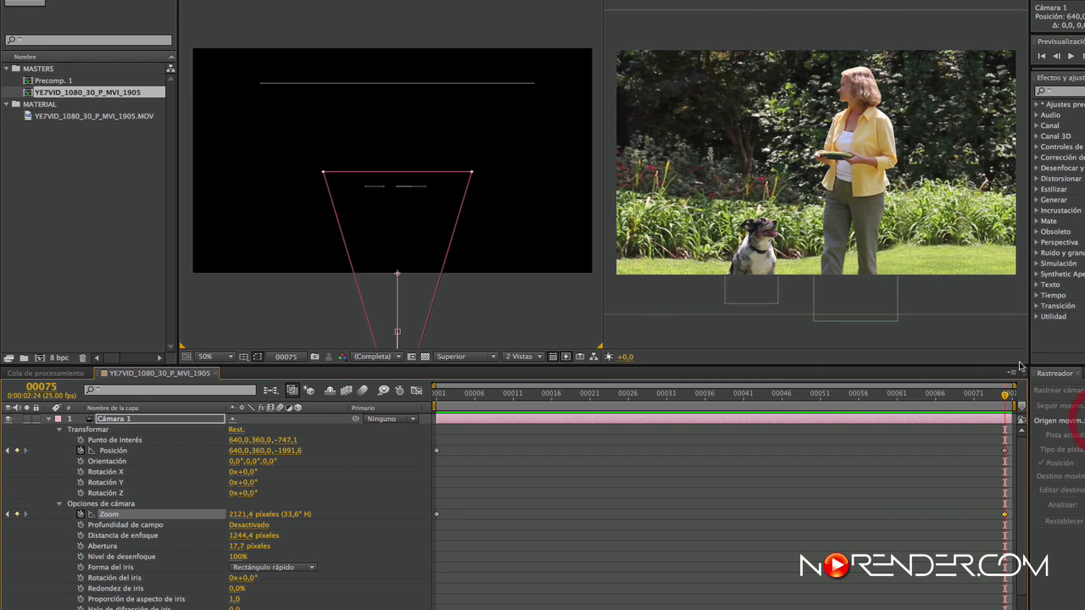
key("KP_0")
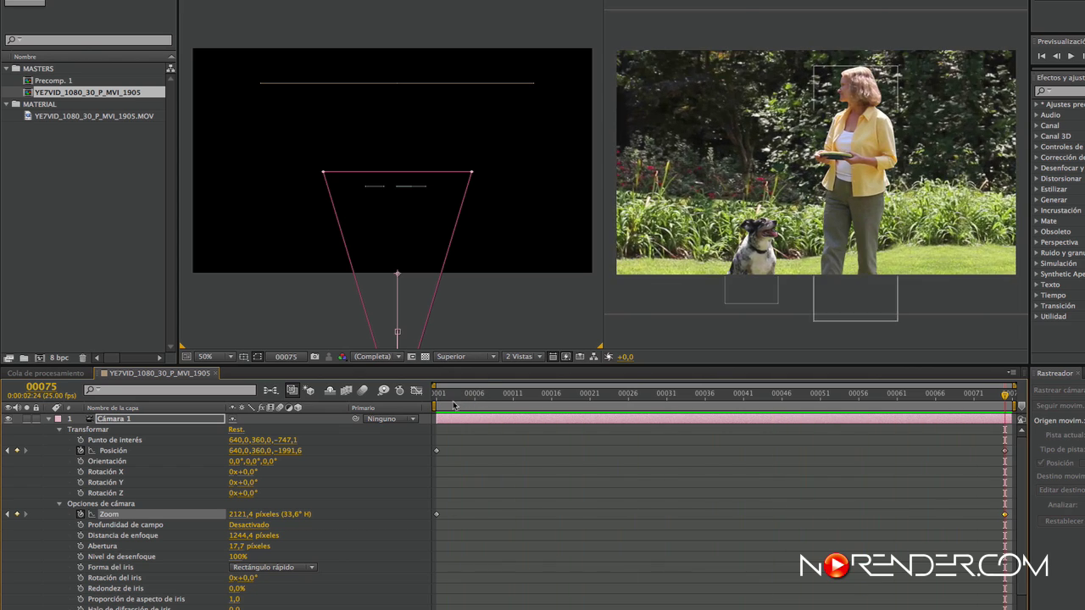
left_click_drag(453, 407, 1067, 414)
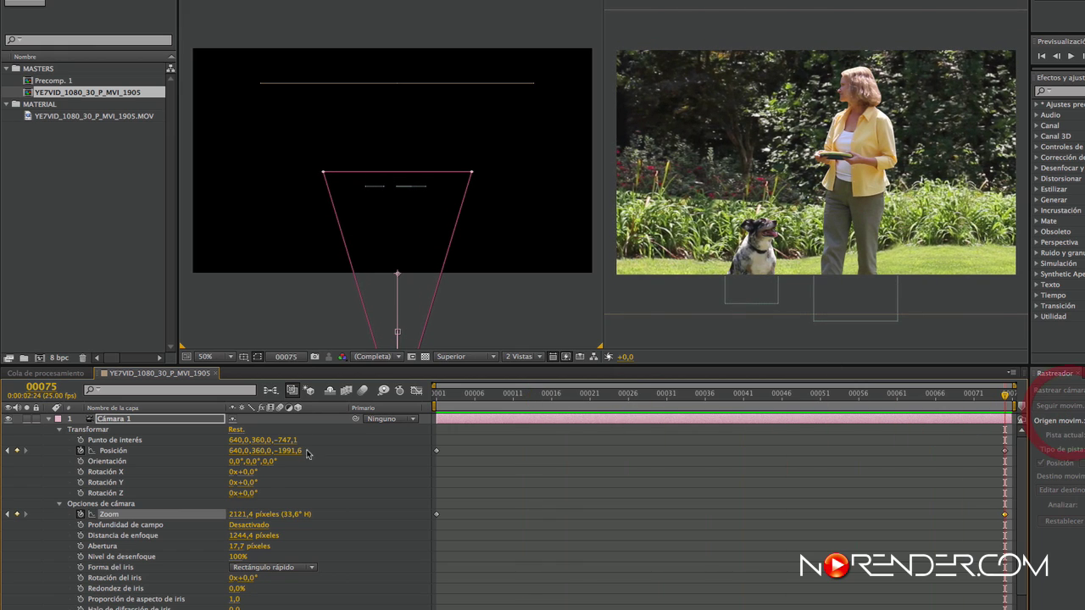
key("KP_0")
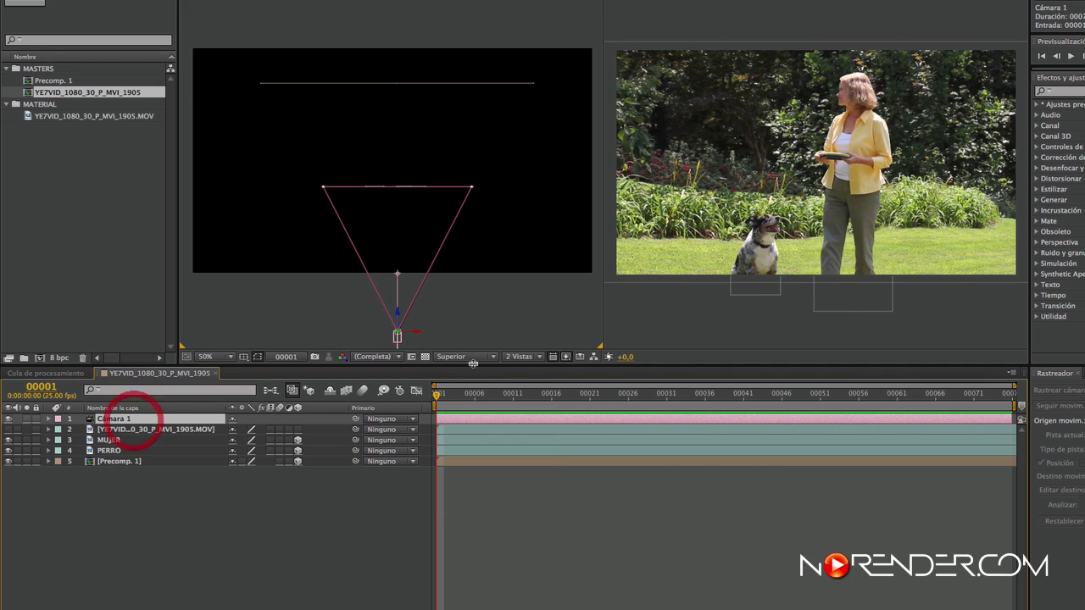
- Switch the Superior view to Vista personalizada 1 and select MUJER, PERRO and Precomp. 1, then Cámara 1, to examine their placement
left_click(471, 357)
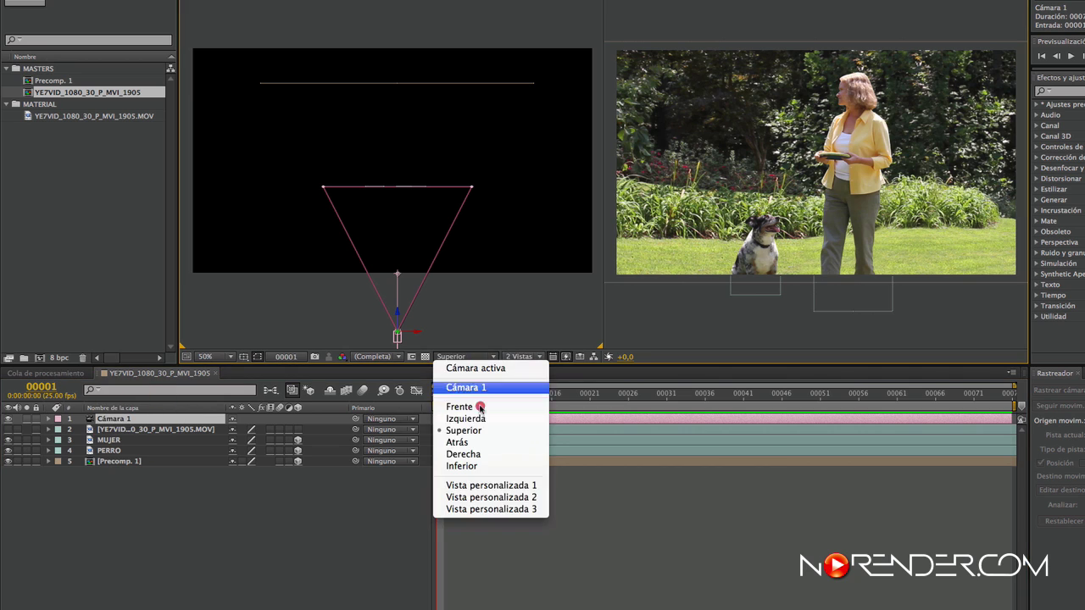
left_click(490, 485)
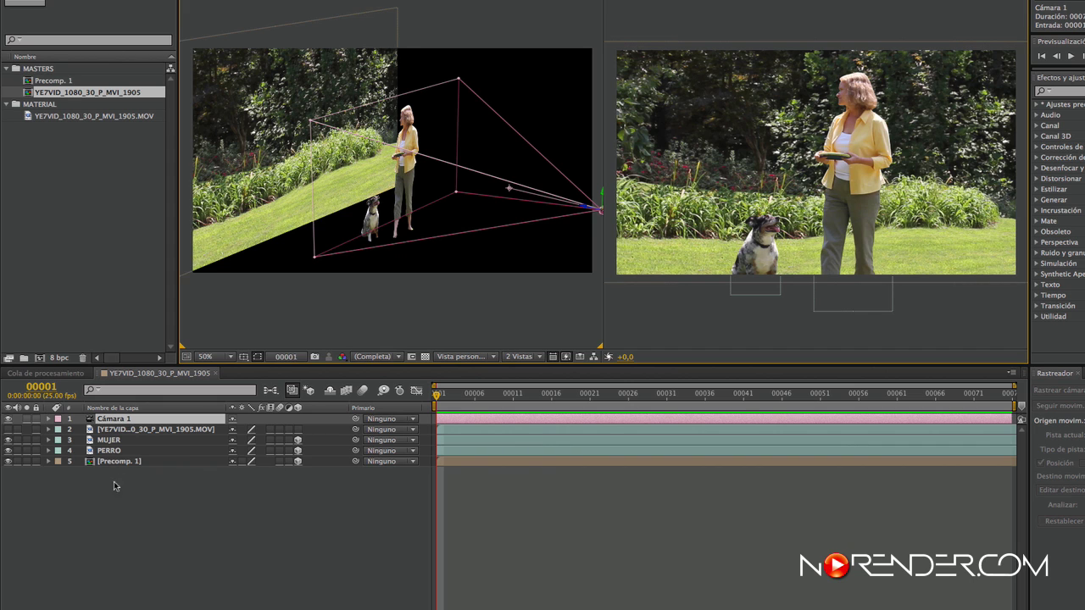
left_click_drag(113, 481, 180, 451)
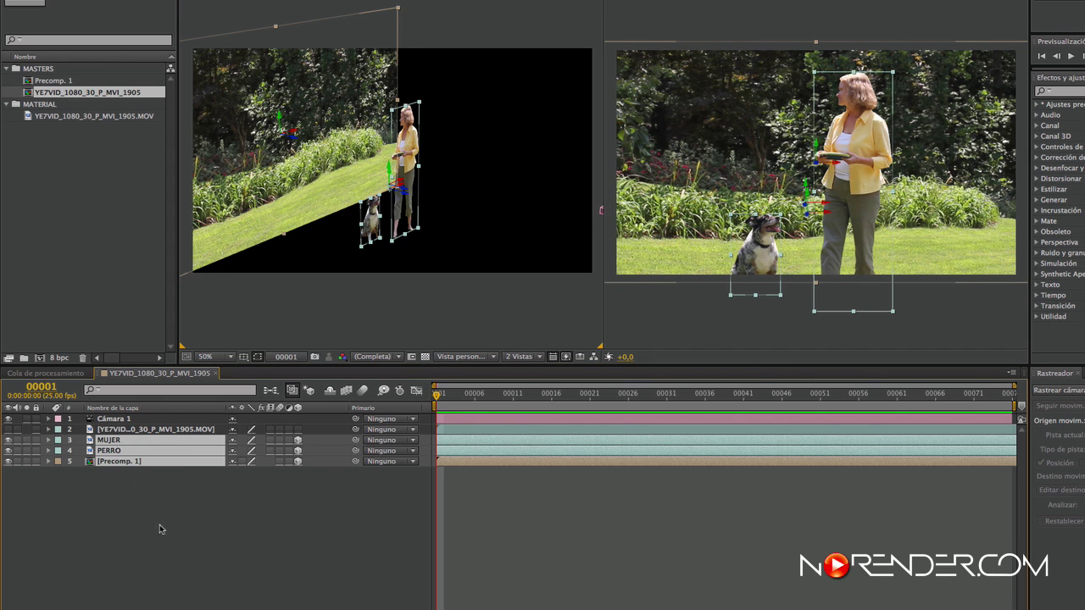
left_click(142, 419)
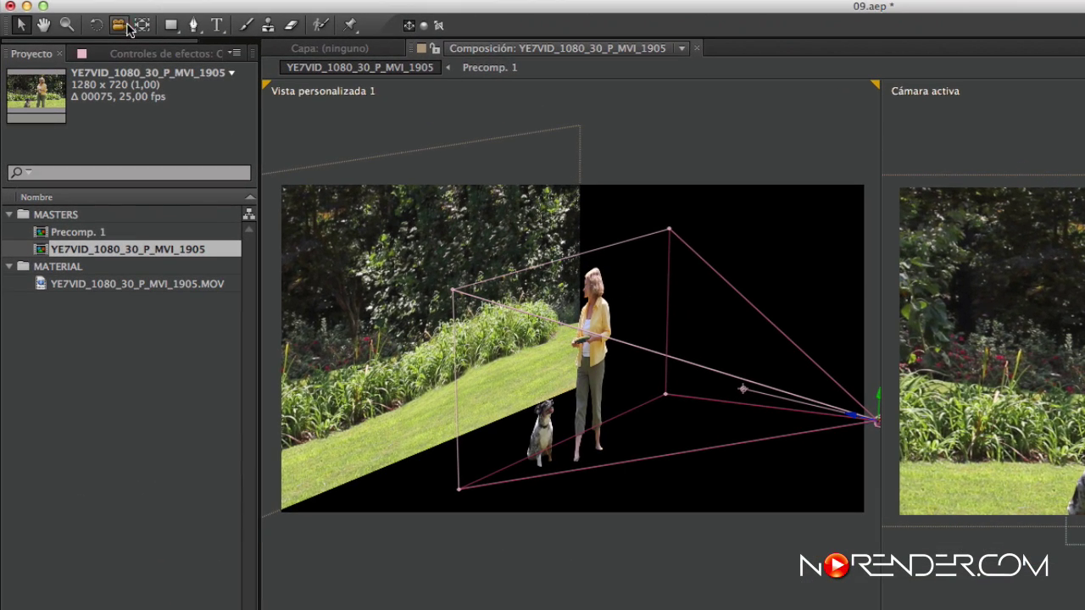
- Orbit Vista personalizada 1 around the scene, pull the view back to fit the whole background layer, and reselect Cámara 1
left_click_drag(119, 24, 234, 72)
left_click_drag(330, 76, 329, 46)
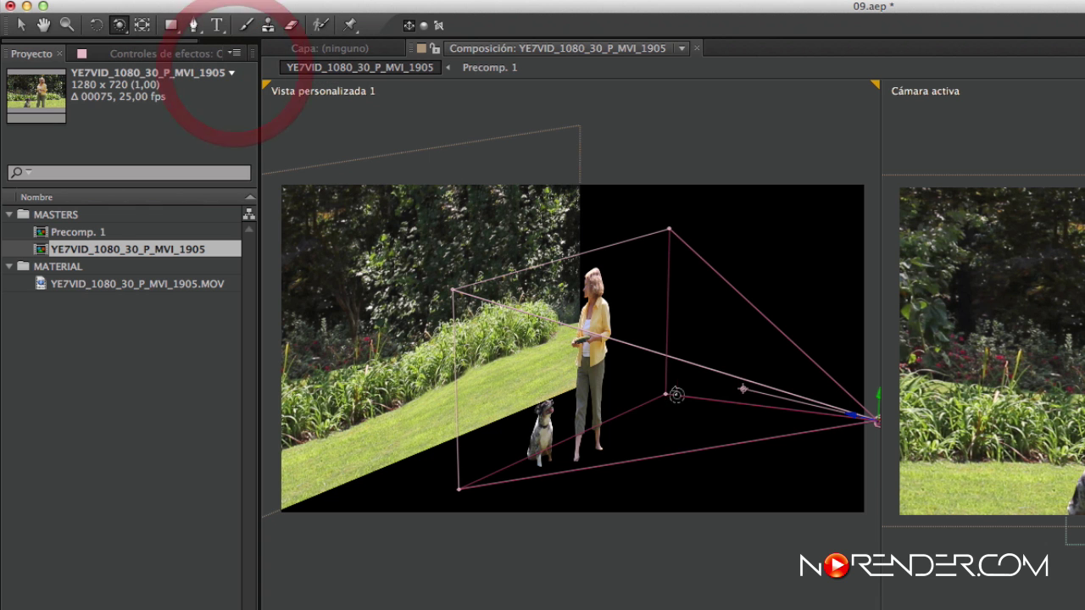
left_click_drag(457, 364, 658, 406)
left_click_drag(493, 345, 493, 345)
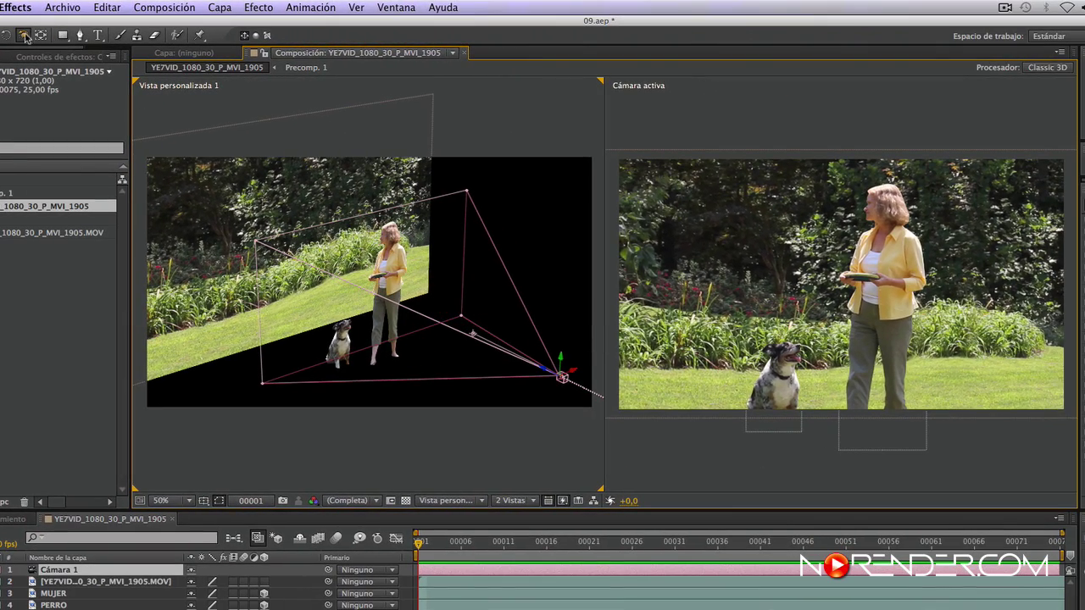
left_click_drag(25, 38, 70, 83)
left_click_drag(454, 354, 487, 340)
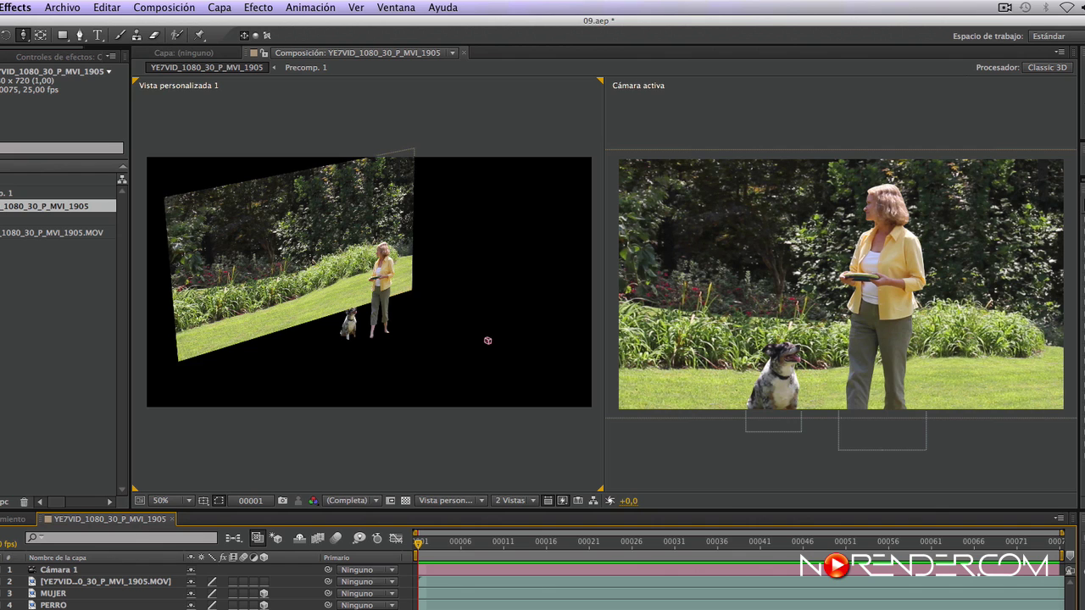
left_click(118, 570)
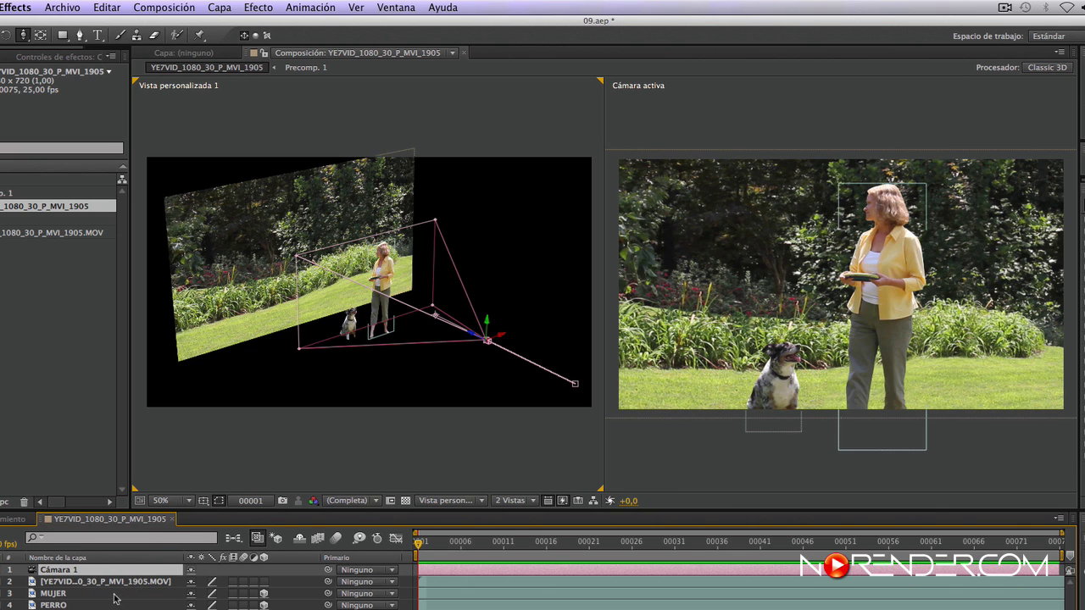